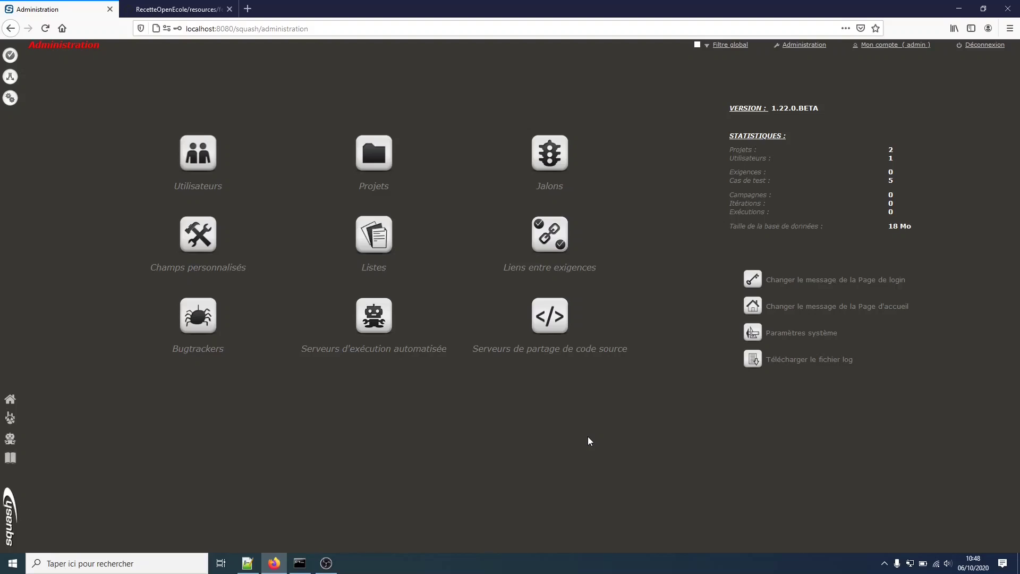
Start a new source-code server named 'Mon Serveur Git'.
left_click(570, 335)
left_click(903, 121)
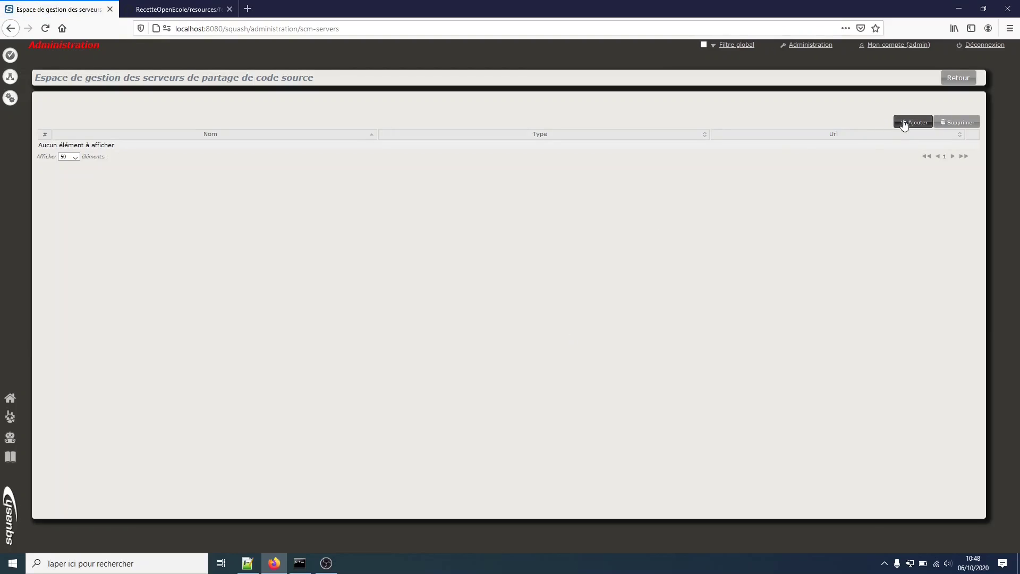
left_click(479, 121)
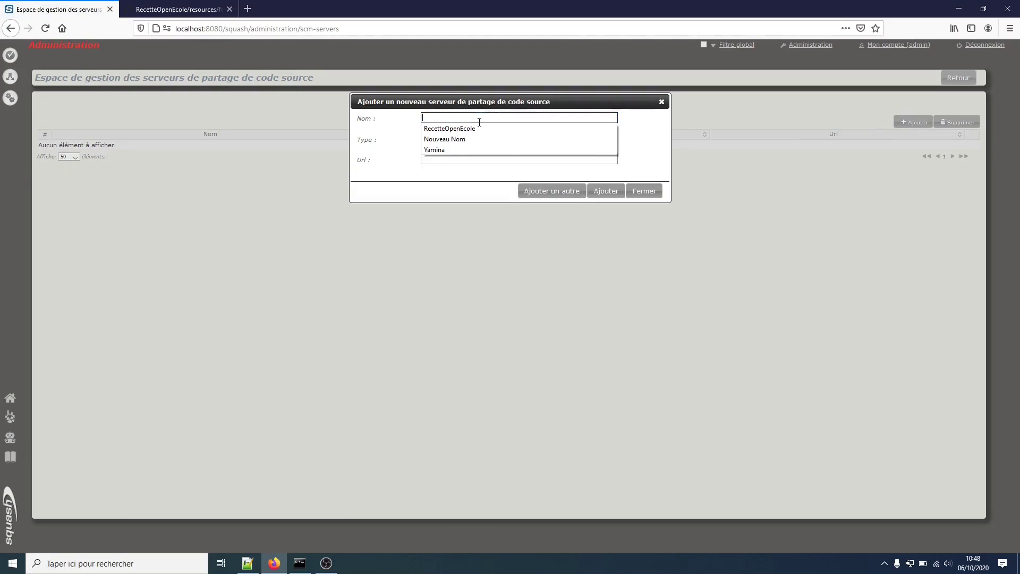
left_click(476, 118)
left_click(474, 118)
type("Mon Serve")
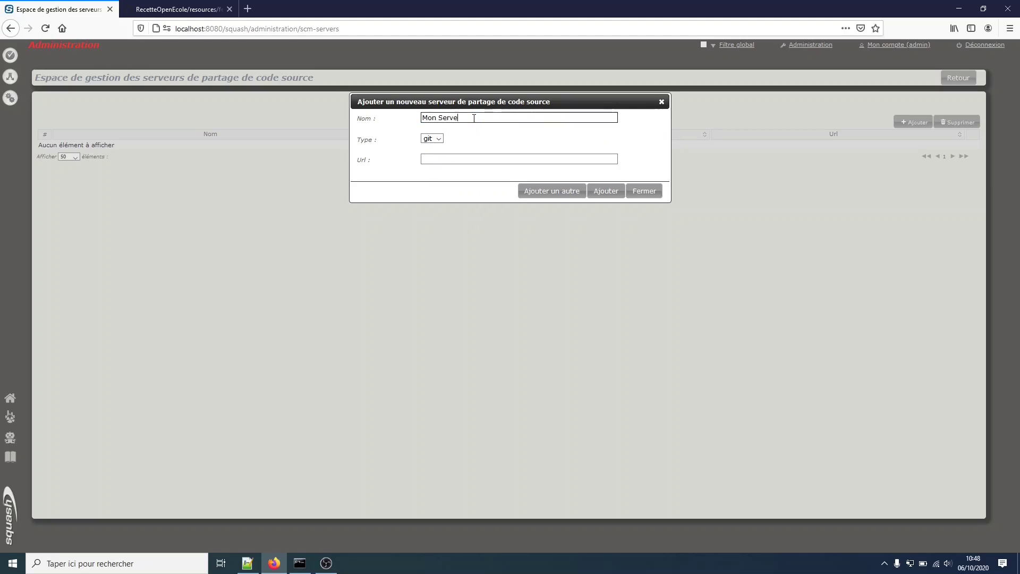
type("ur Git")
Copy the GitHub account URL into the server address and save the git server.
left_click(447, 159)
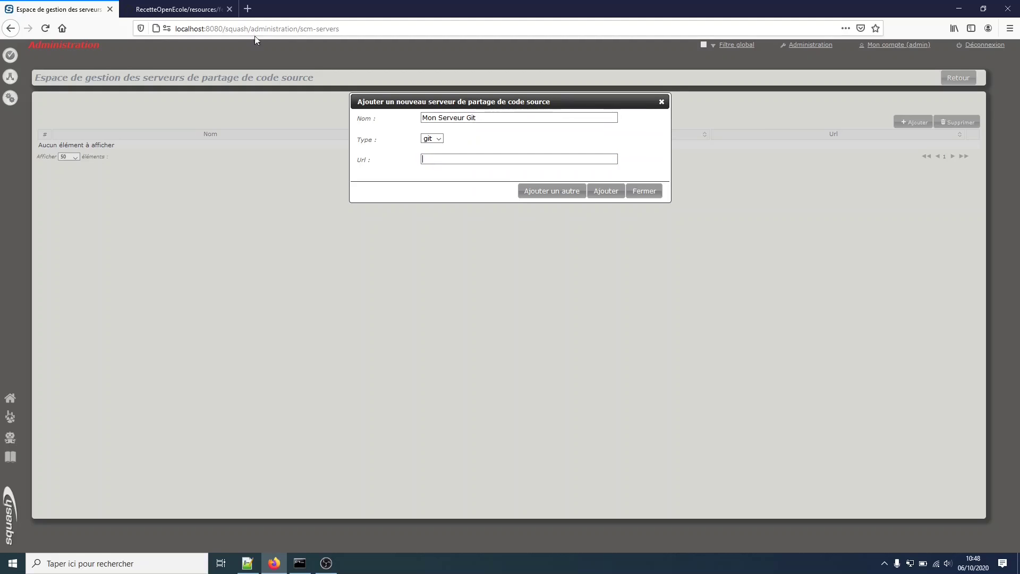
left_click(176, 9)
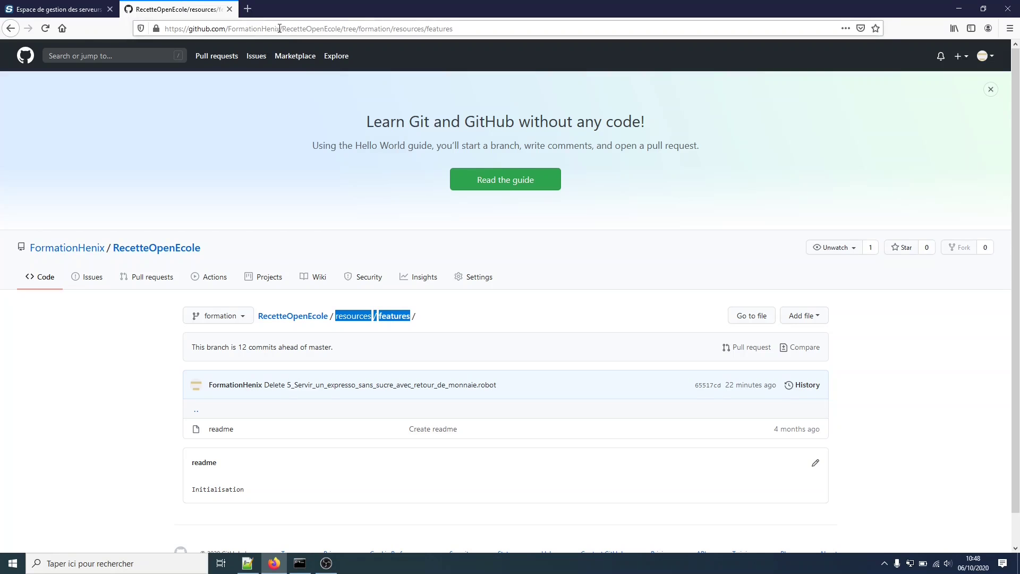
left_click(279, 29)
left_click(36, 10)
left_click(503, 159)
type("https://github.com/FormationHenix")
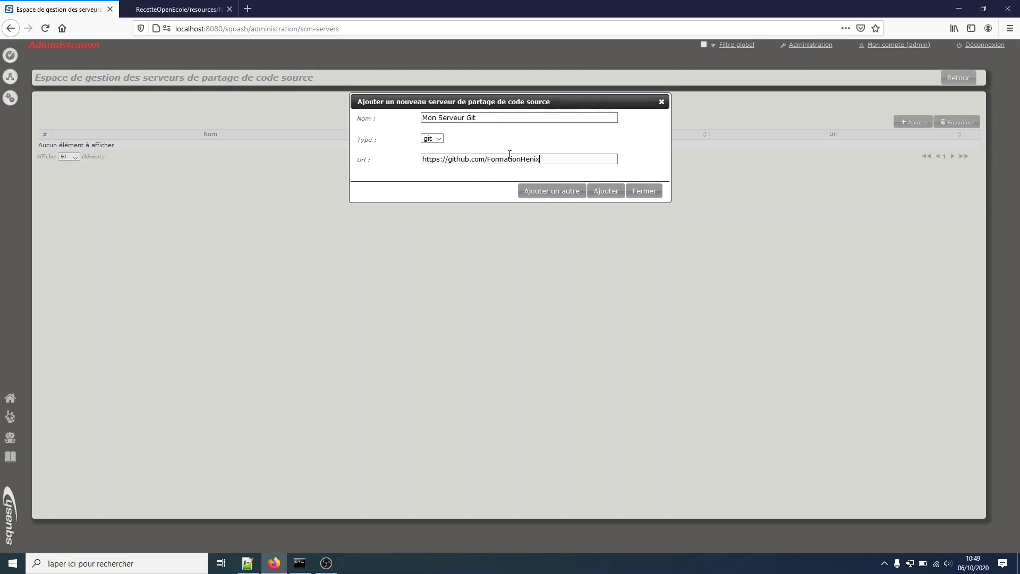
left_click_drag(489, 159, 545, 161)
key("ctrl+c")
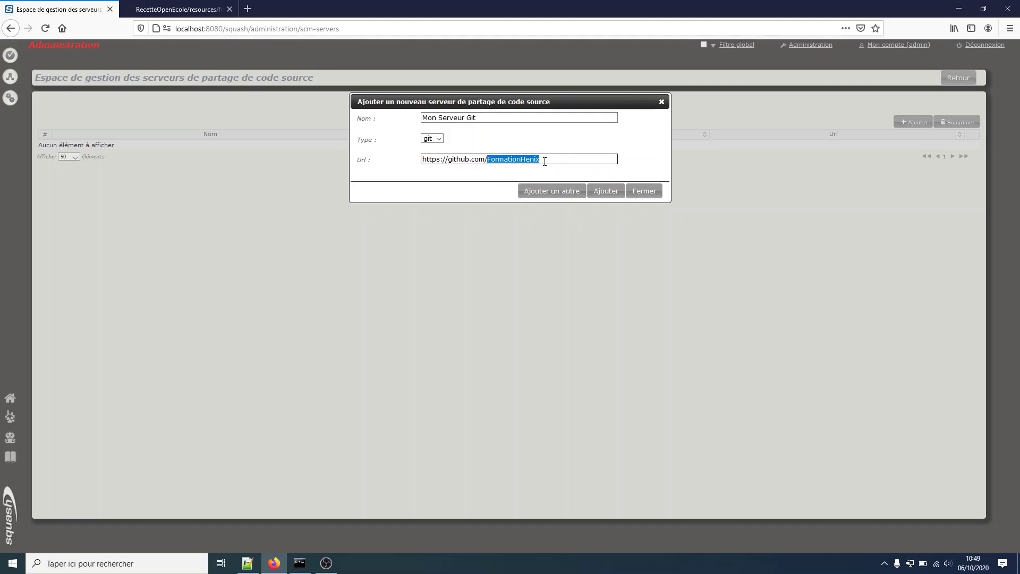
left_click(604, 191)
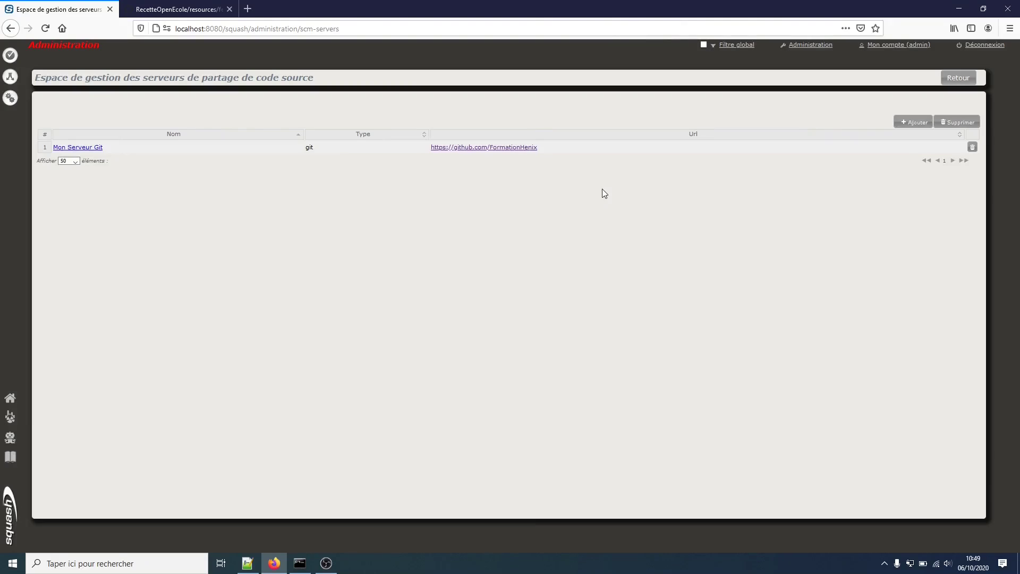
Enter the GitHub login and account password for Mon Serveur Git and save them.
left_click(98, 149)
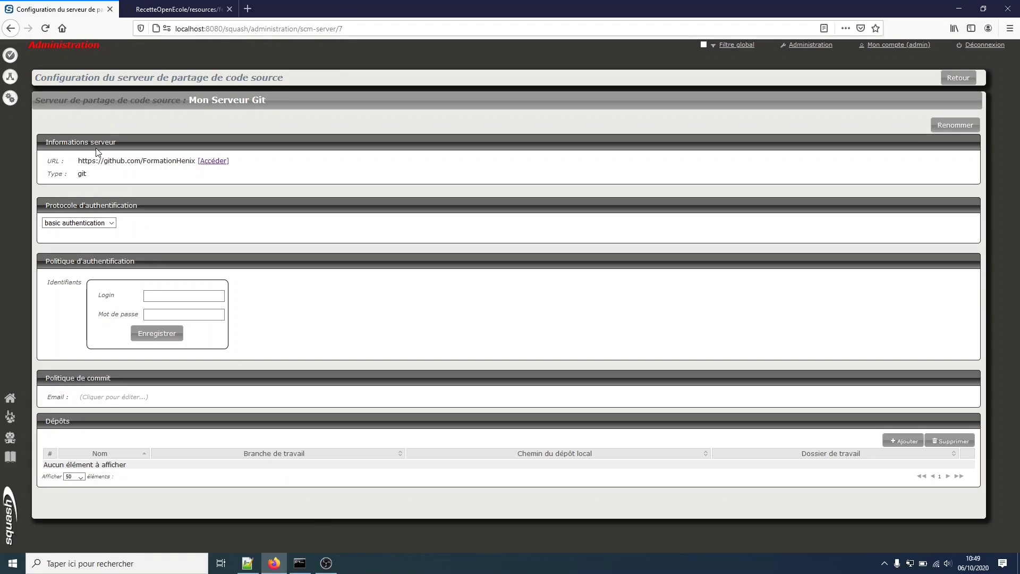
left_click(149, 292)
left_click(150, 291)
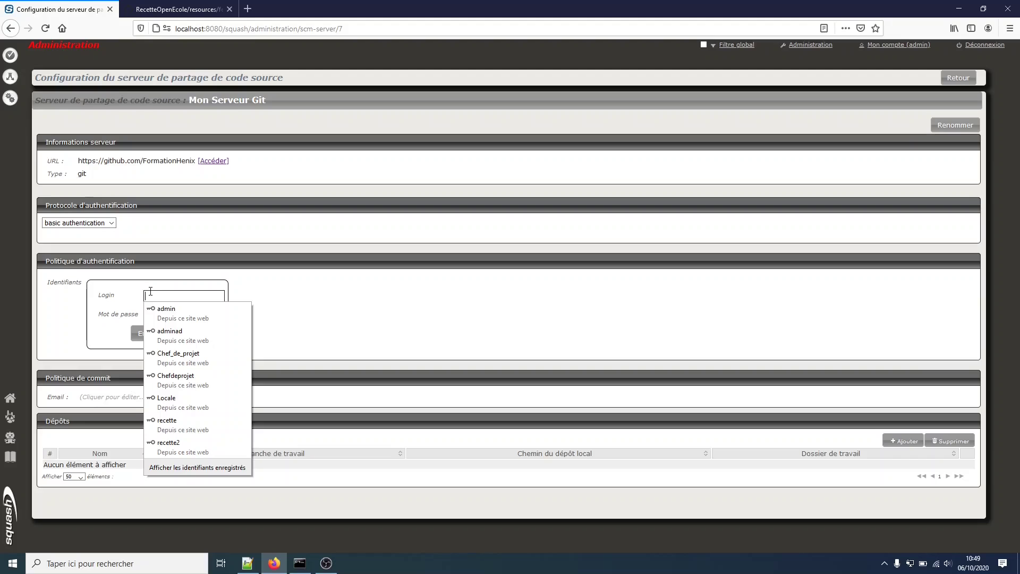
key("ctrl+v")
left_click(255, 294)
left_click(199, 315)
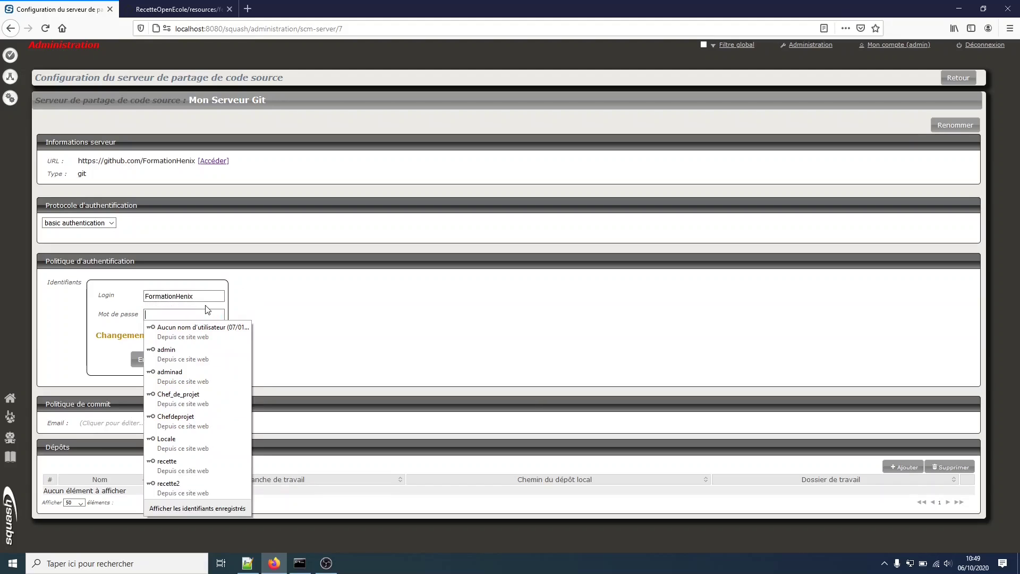
type("Form")
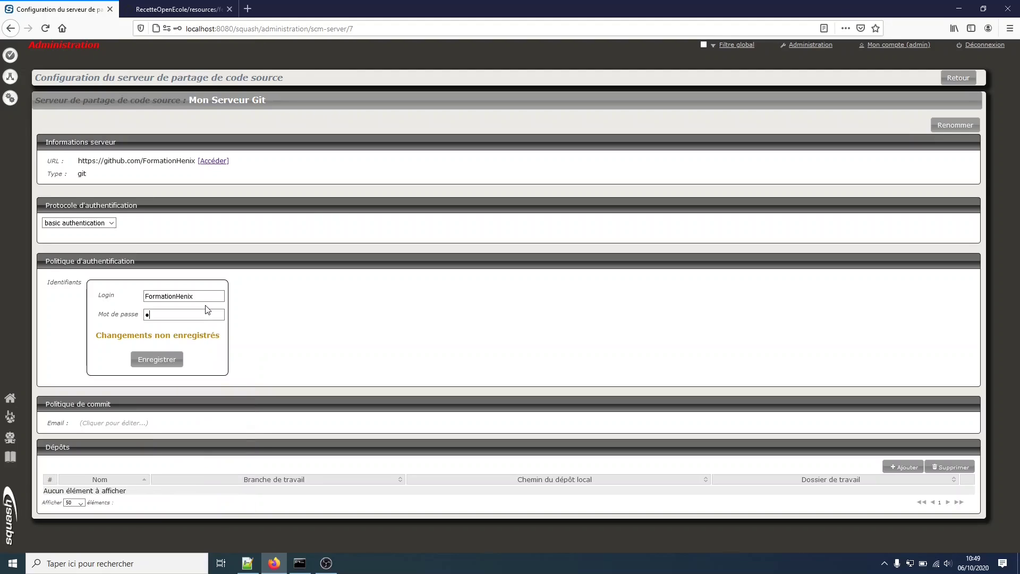
type("ationH")
left_click(159, 360)
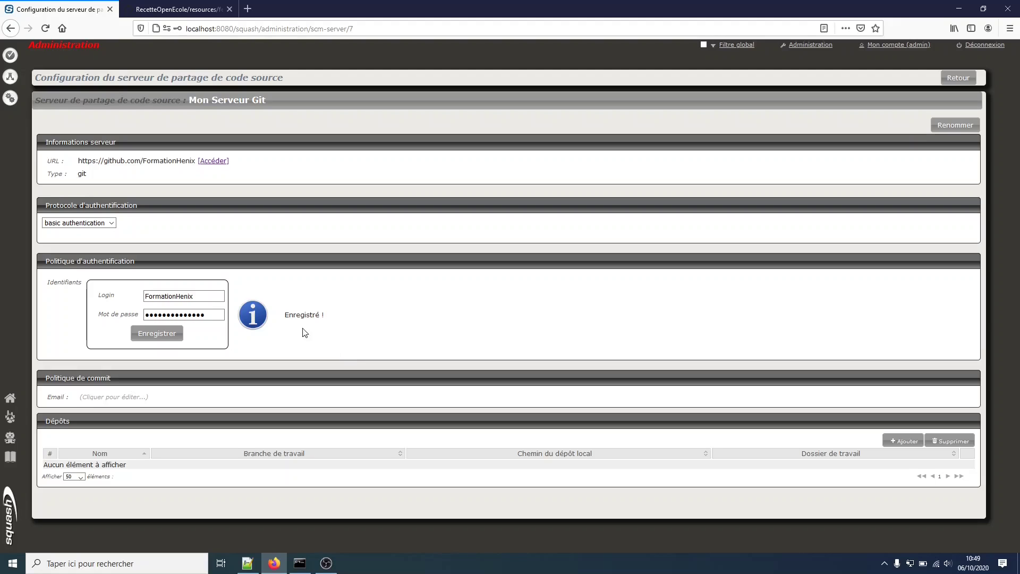
Confirm the commit e-mail address for Mon Serveur Git and bring up the new-repository form.
left_click(139, 396)
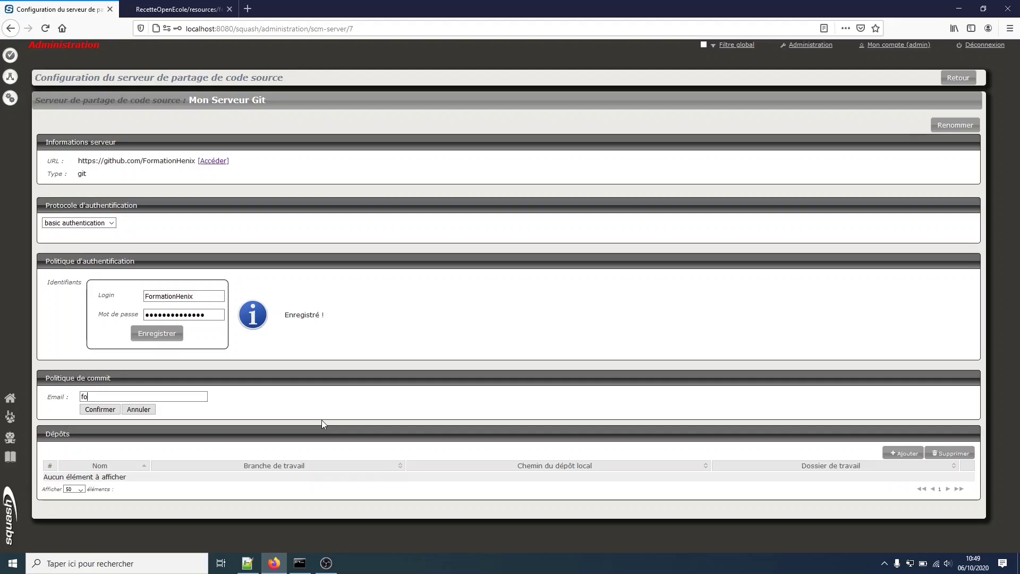
left_click(112, 410)
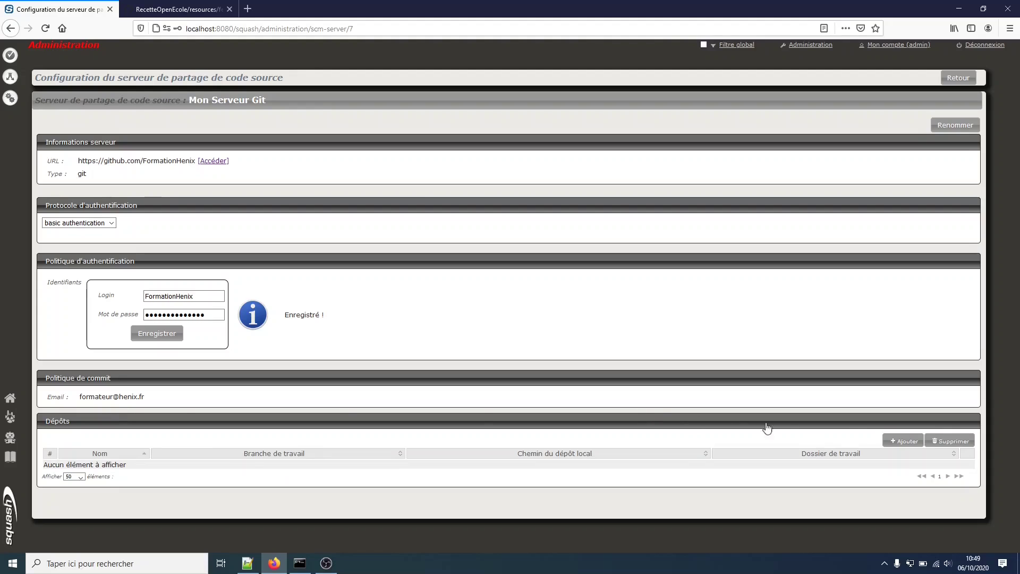
left_click(892, 442)
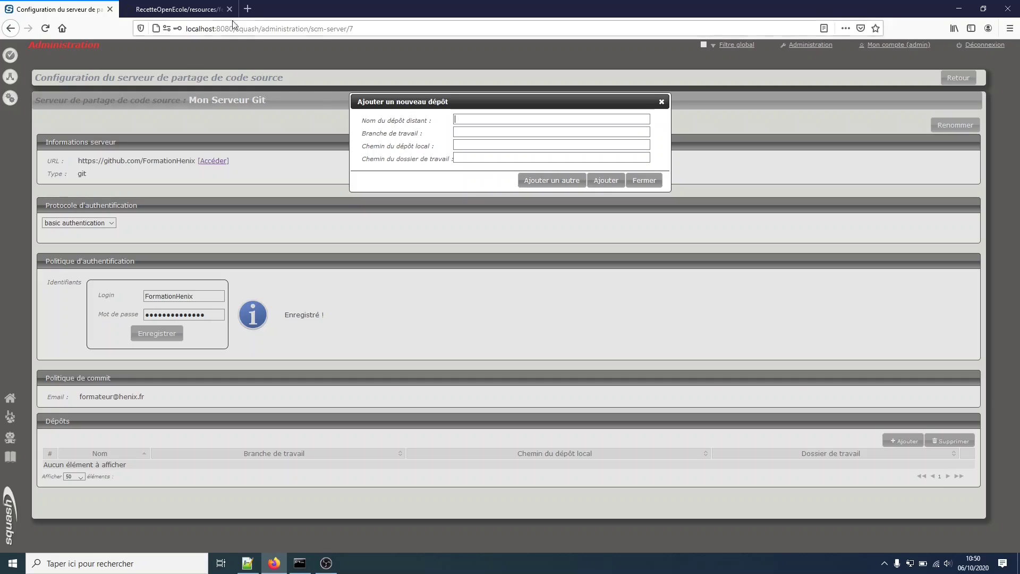
Enter RecetteOpenEcole, copied from GitHub, as remote repository name and formation as working branch.
left_click(210, 9)
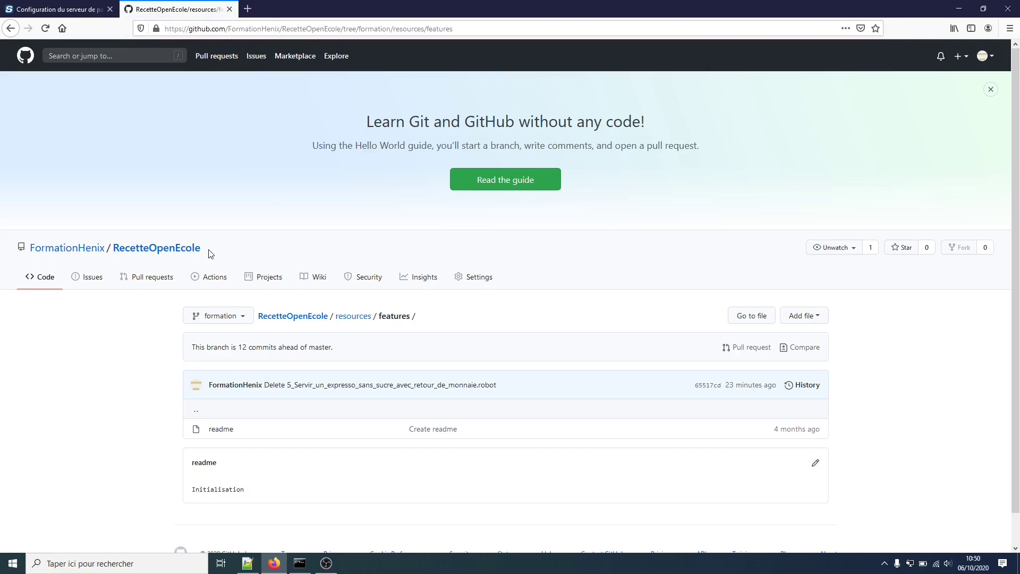
left_click_drag(207, 251, 116, 252)
key("ctrl+c")
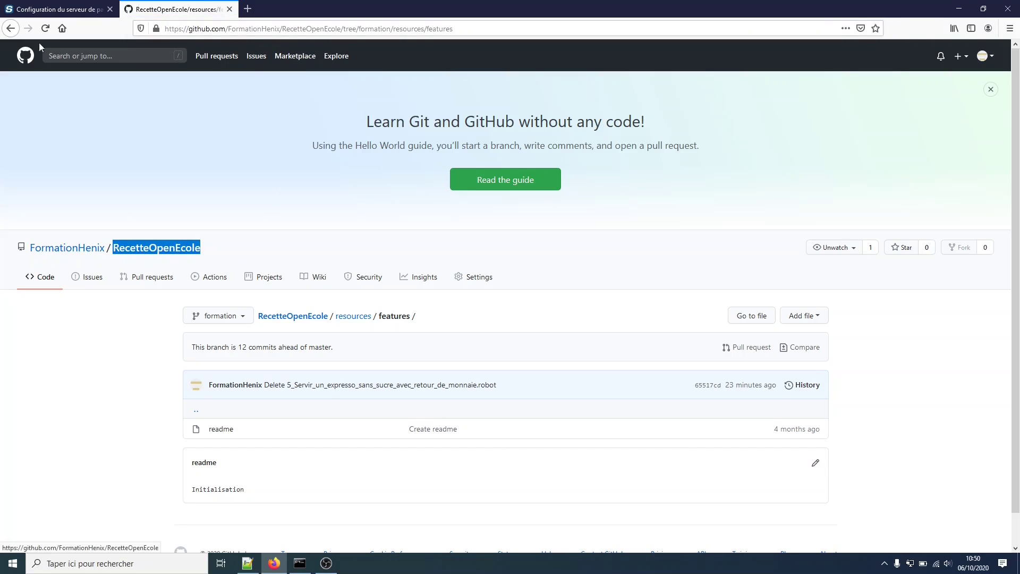
left_click(59, 10)
key("ctrl+v")
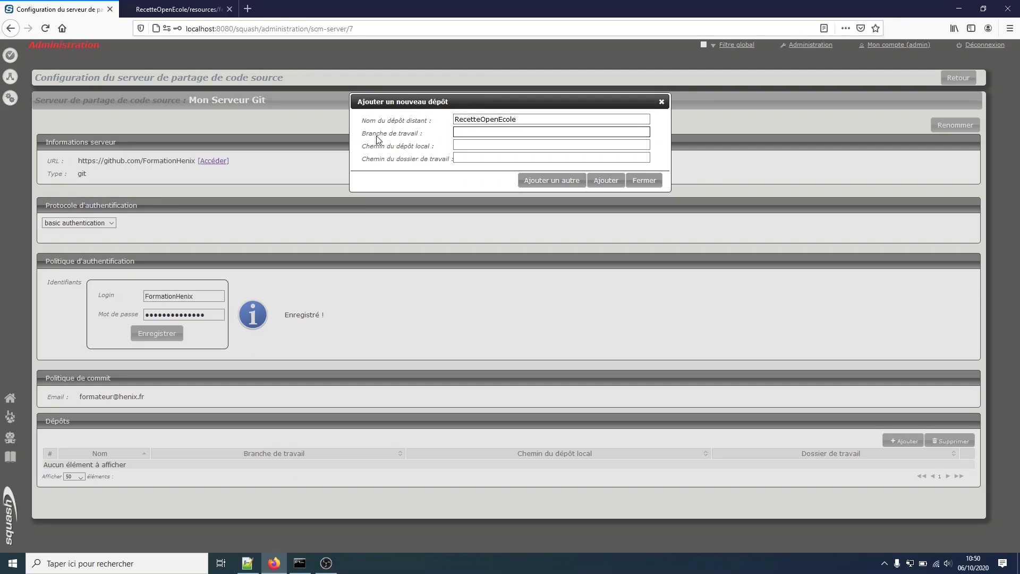
left_click(197, 13)
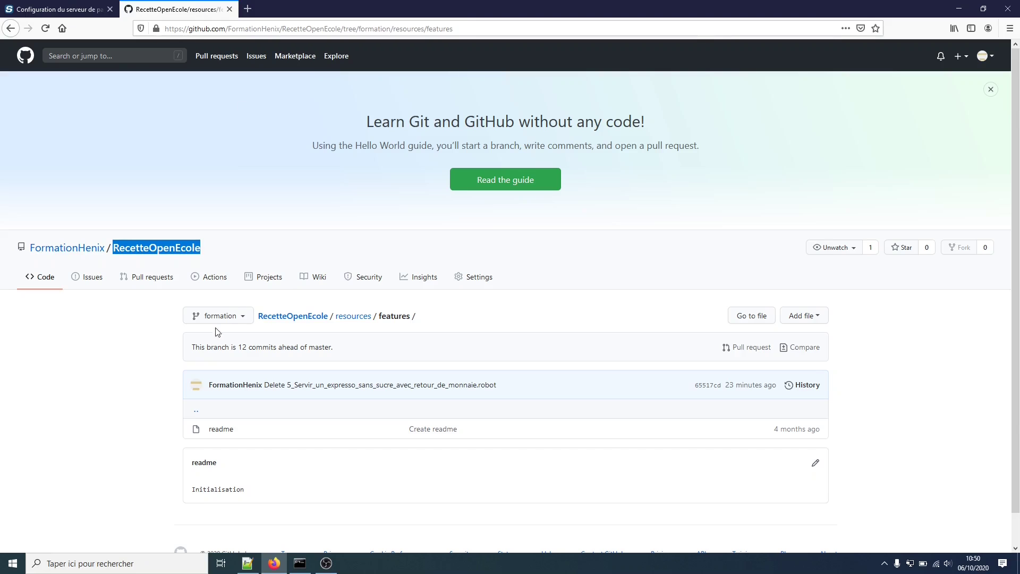
left_click(96, 12)
left_click(459, 134)
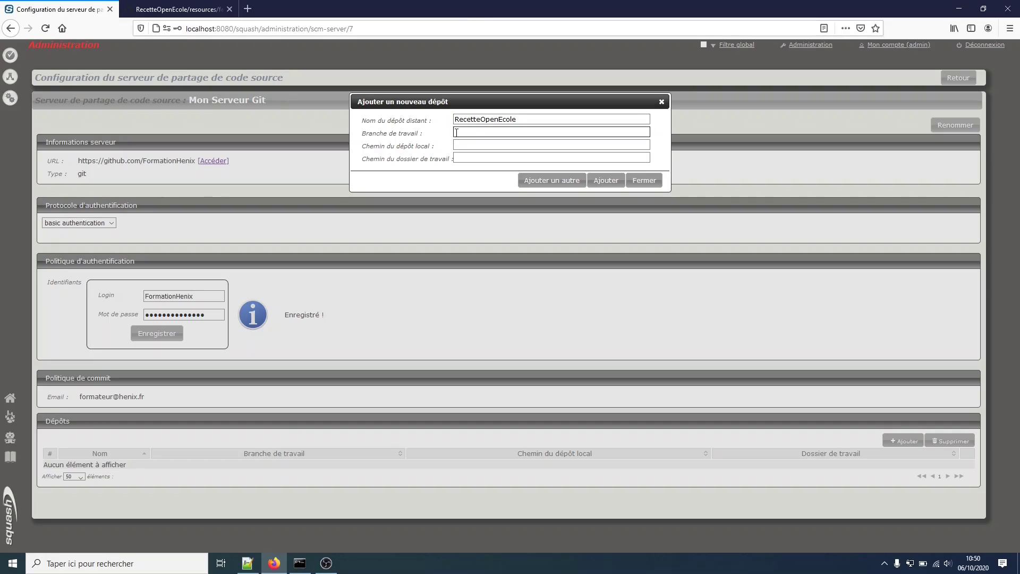
type("formation")
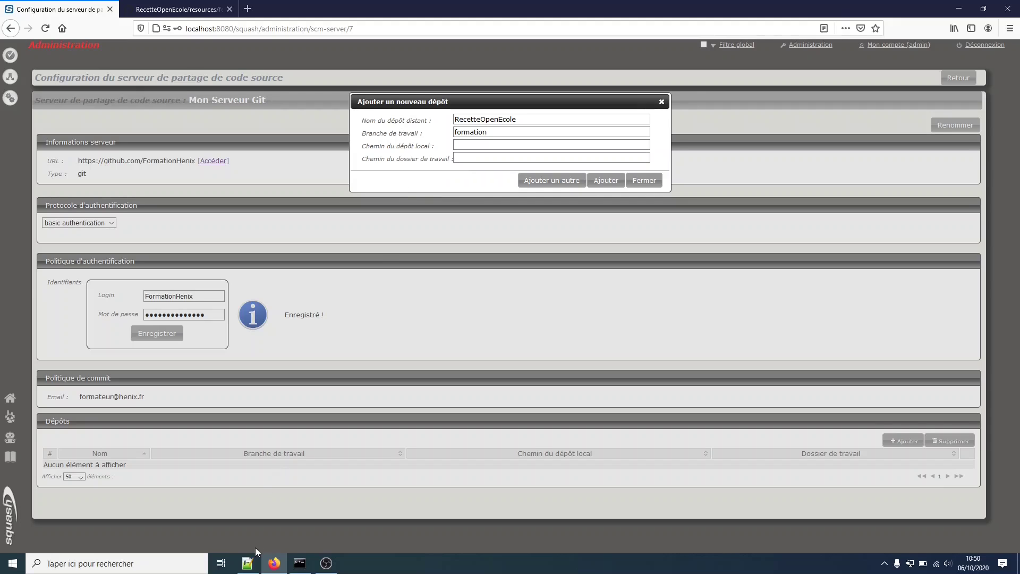
Copy the local repository path from the notes into the new-repository form.
left_click(248, 564)
left_click_drag(545, 197, 32, 199)
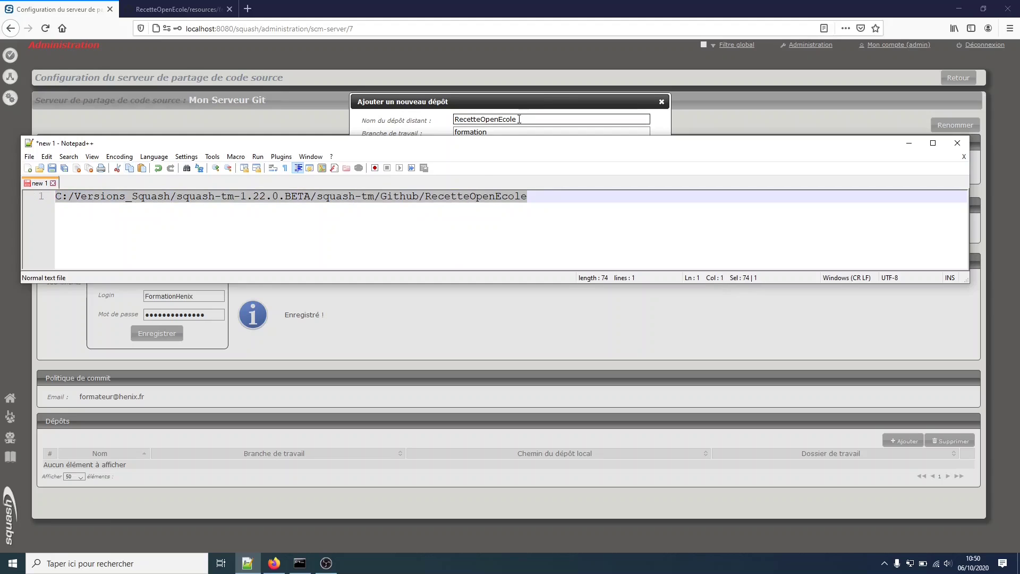
left_click(526, 132)
key("ctrl+v")
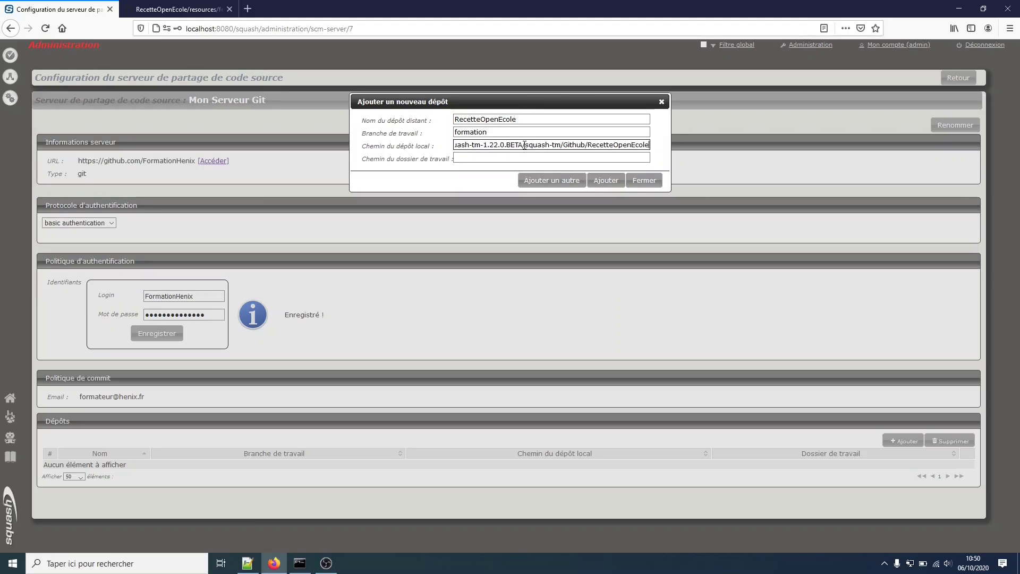
Set the working folder to resources/features and add the repository.
left_click(526, 158)
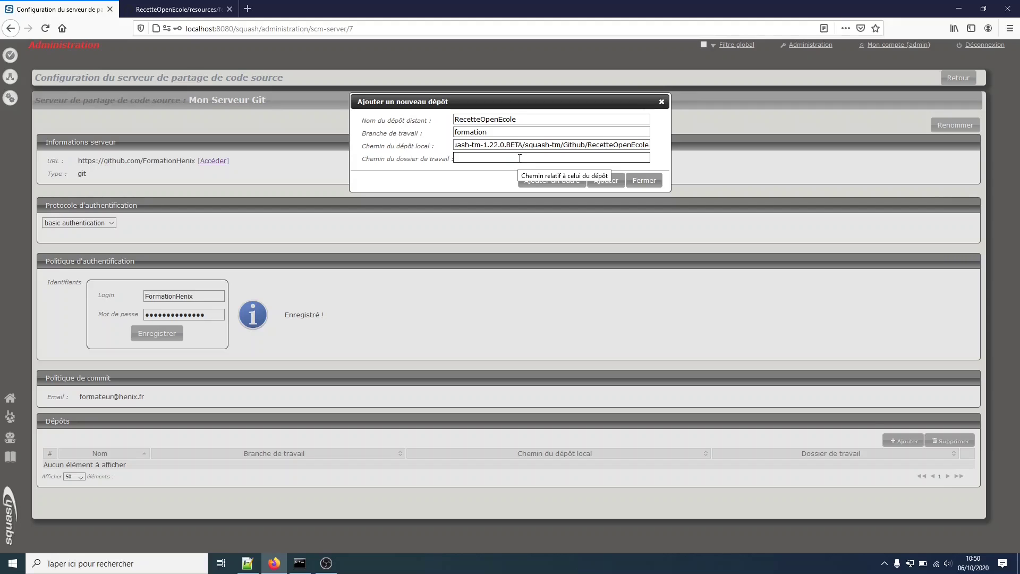
left_click(170, 9)
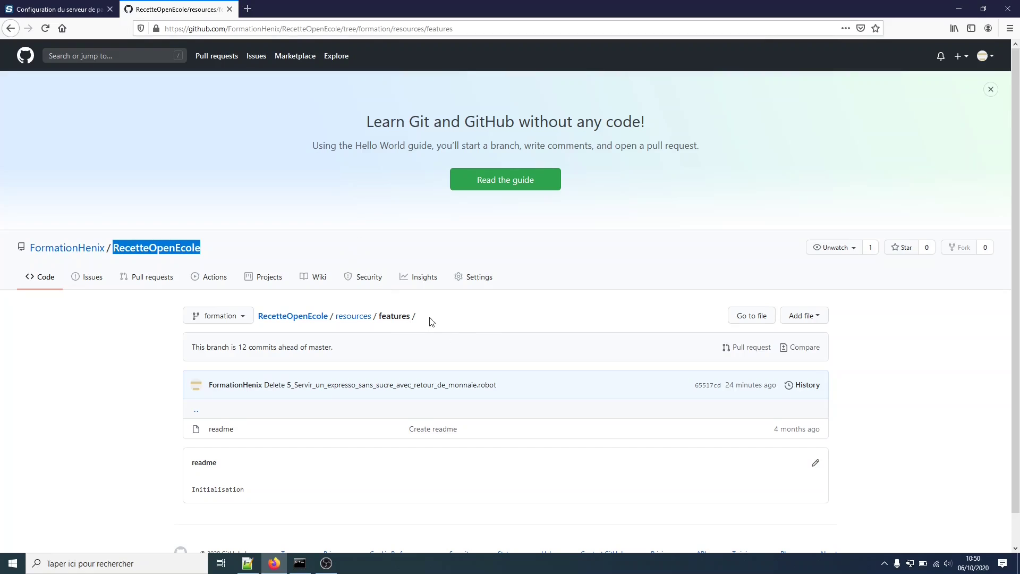
left_click_drag(410, 318, 337, 327)
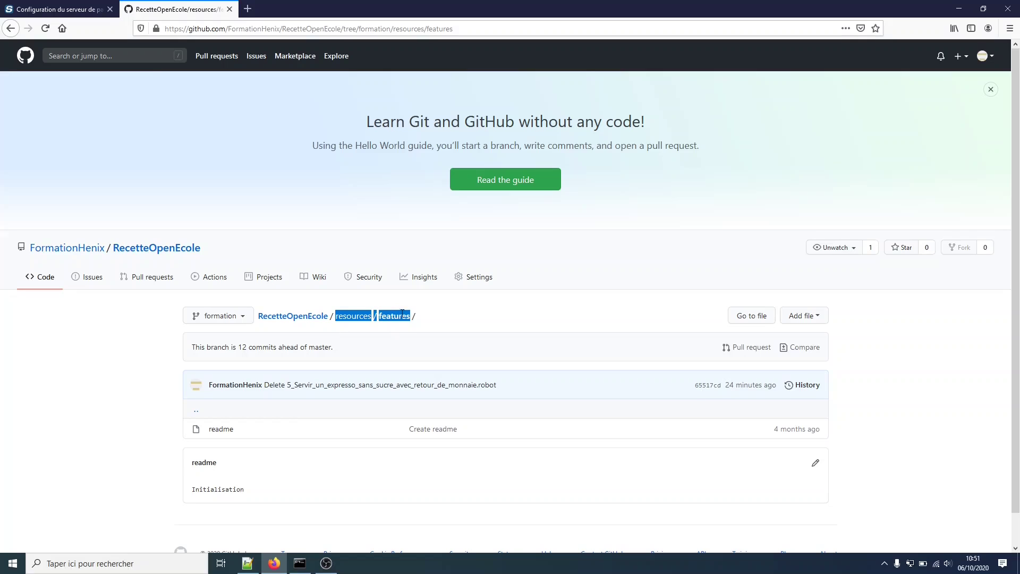
left_click(91, 10)
left_click(481, 158)
type("resources/features")
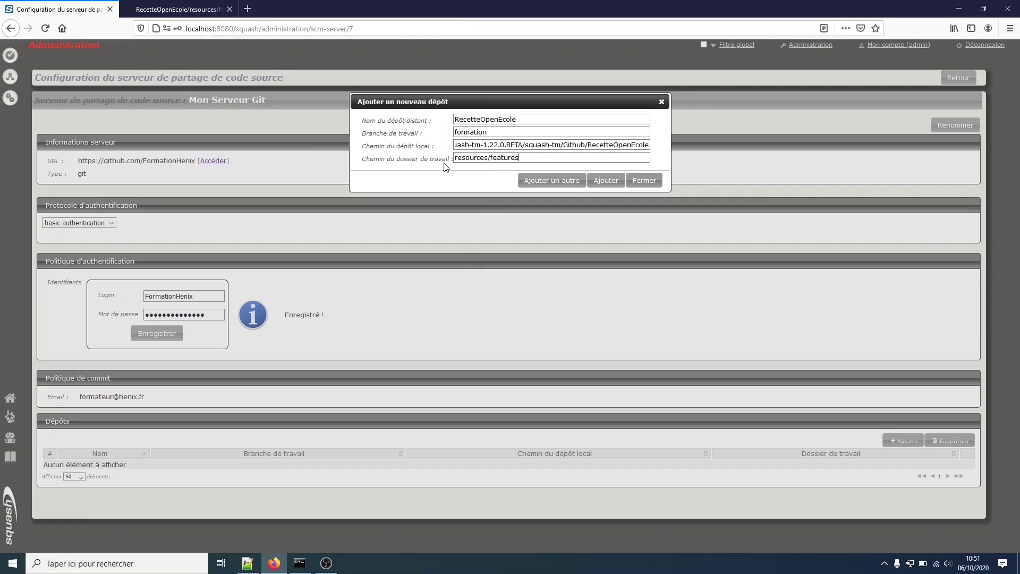
left_click(611, 184)
left_click(600, 161)
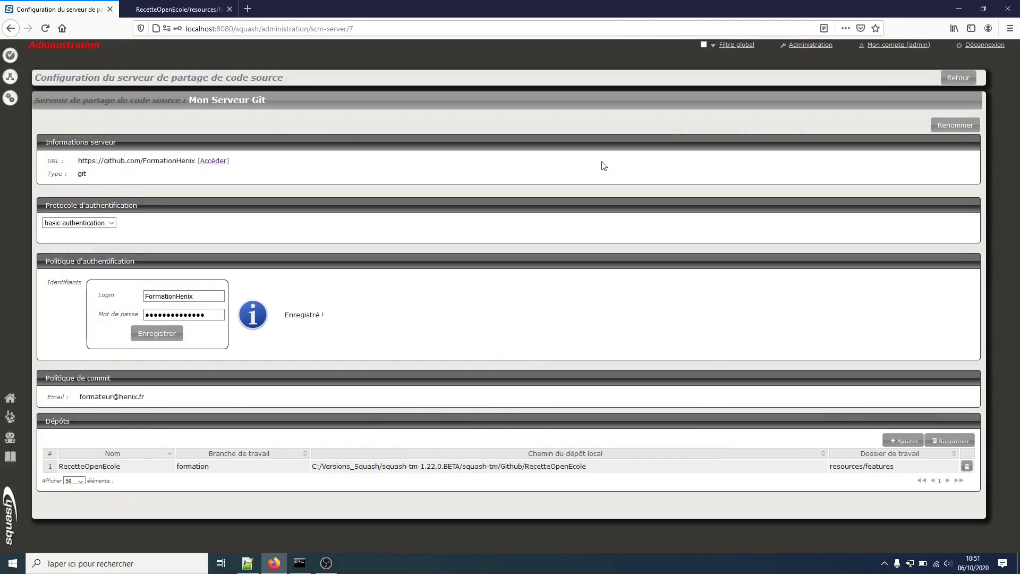
Go through Administration and Projets to the Formation Gherkin project page, declining the browser's password save.
left_click(813, 48)
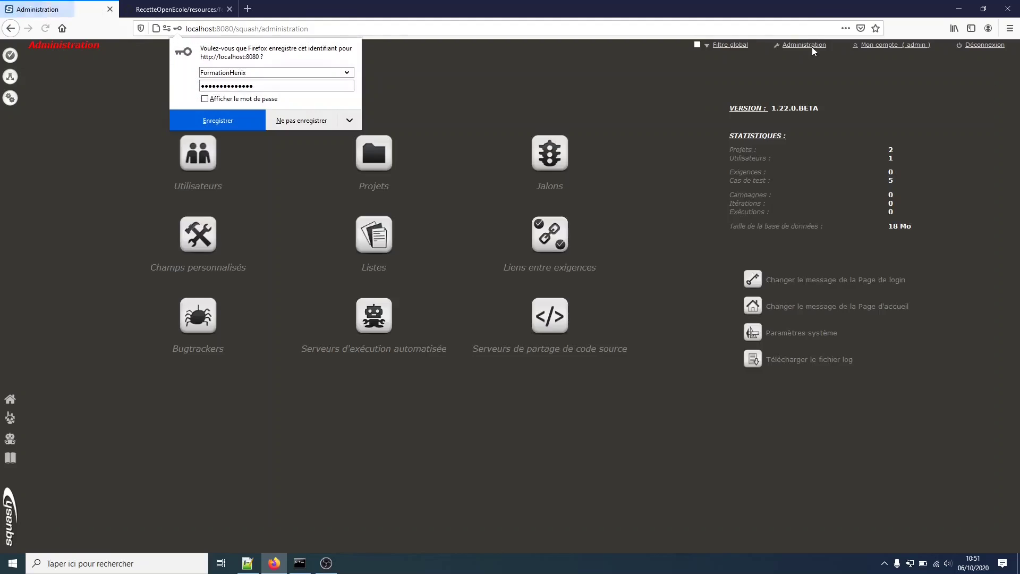
left_click(313, 122)
left_click(374, 155)
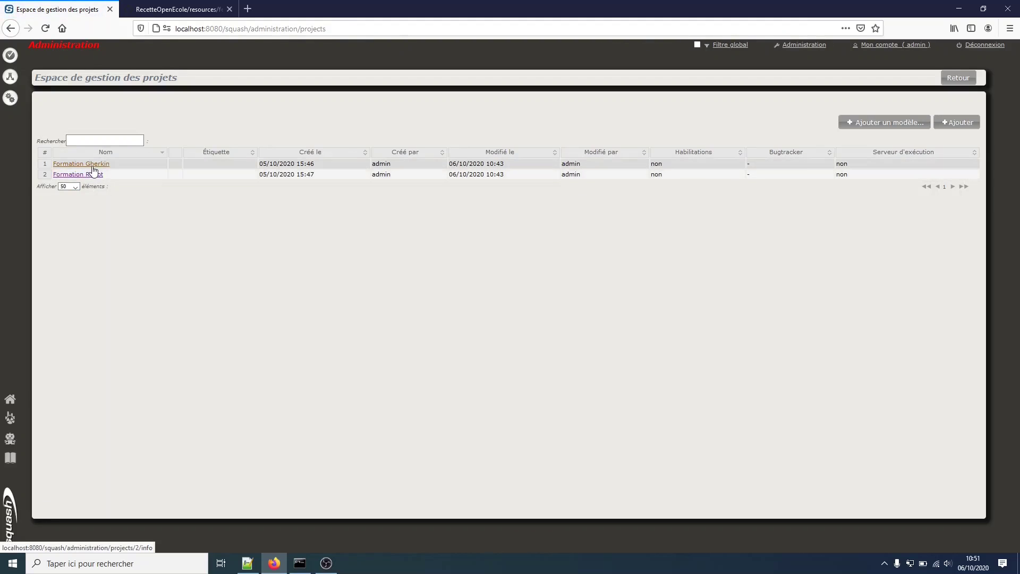
left_click(74, 164)
scroll(255, 380, "down", 3)
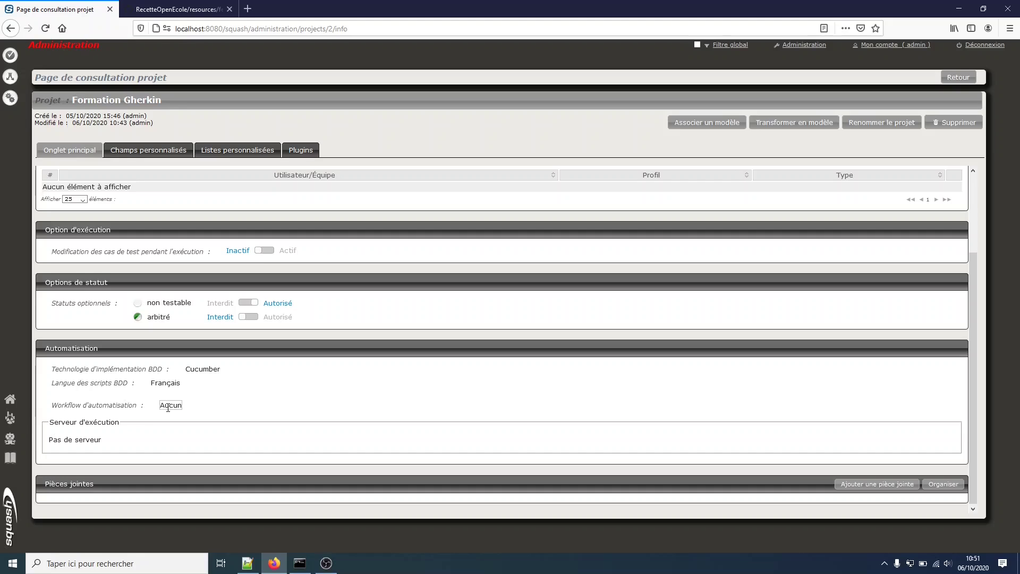
Switch Formation Gherkin's automation workflow to Squash.
left_click(172, 406)
left_click(172, 406)
left_click(179, 429)
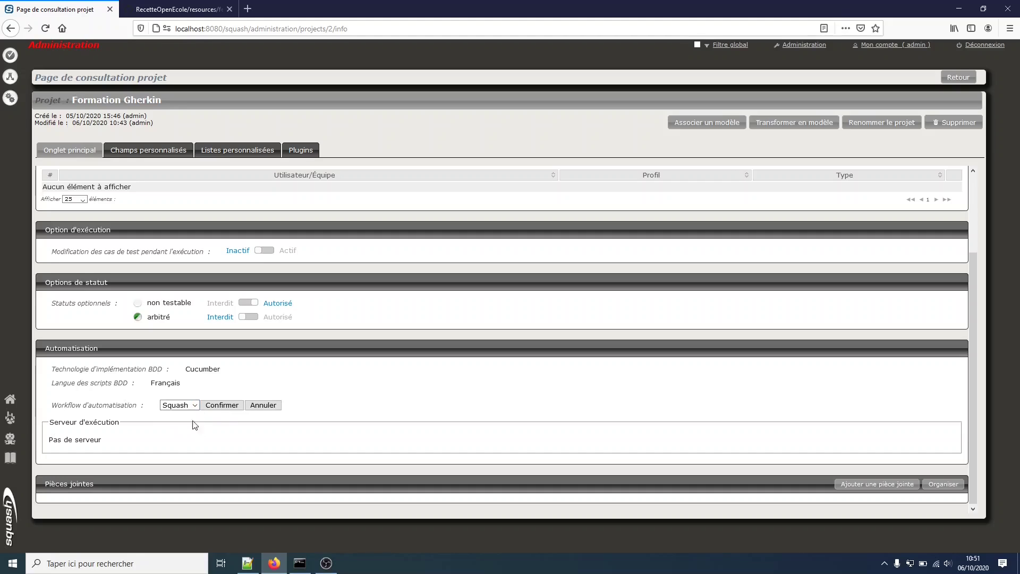
left_click(221, 405)
scroll(219, 413, "down", 2)
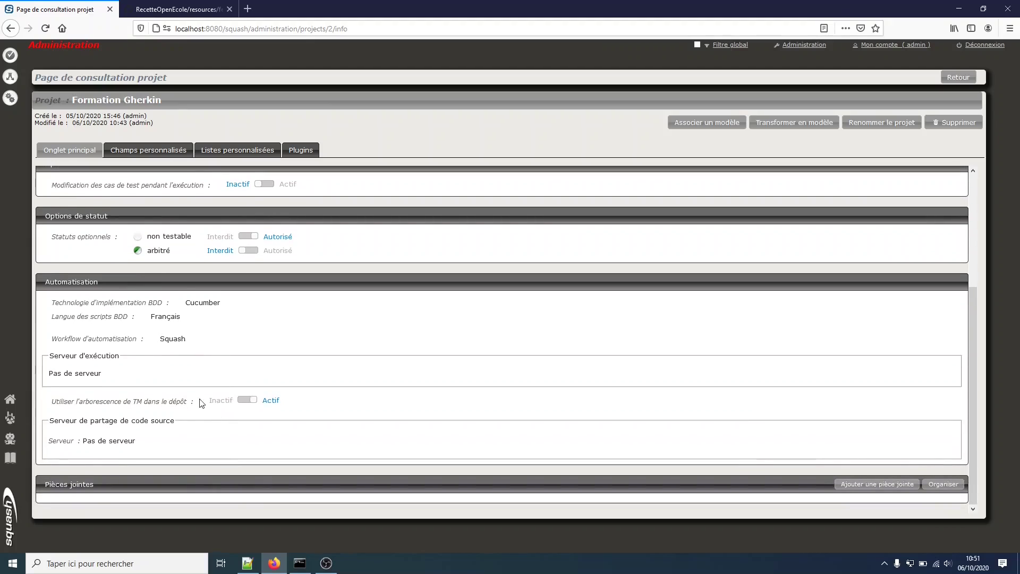
Link the project to Mon Serveur Git and RecetteOpenEcole, then return to the projects list.
left_click(112, 441)
left_click(122, 444)
left_click(124, 467)
left_click(158, 446)
left_click(90, 460)
left_click(101, 460)
left_click(106, 486)
left_click(175, 460)
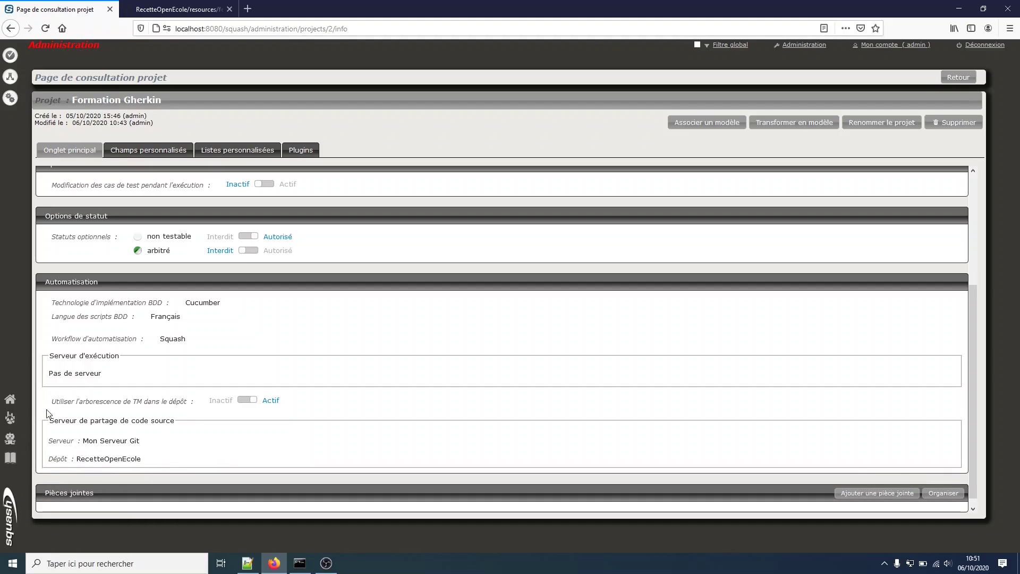
left_click_drag(53, 406, 192, 408)
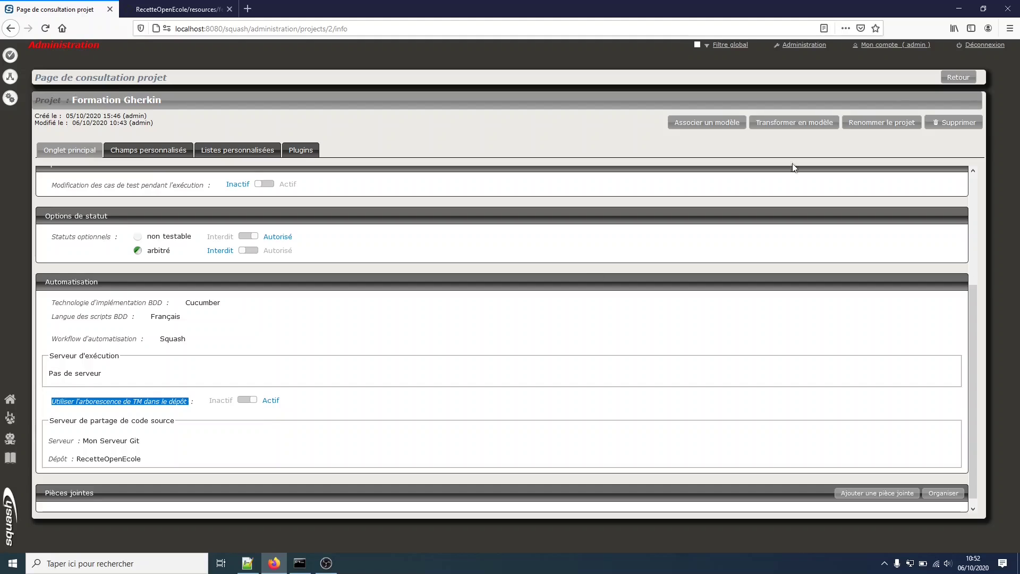
left_click(958, 77)
left_click(77, 176)
scroll(257, 345, "down", 2)
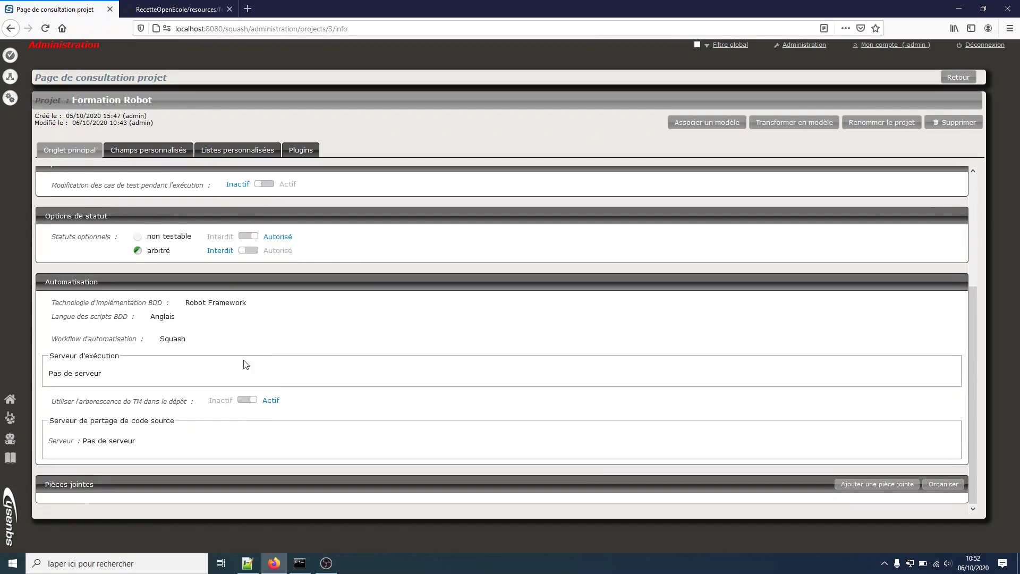
left_click(125, 444)
left_click(128, 446)
left_click(128, 464)
left_click(177, 443)
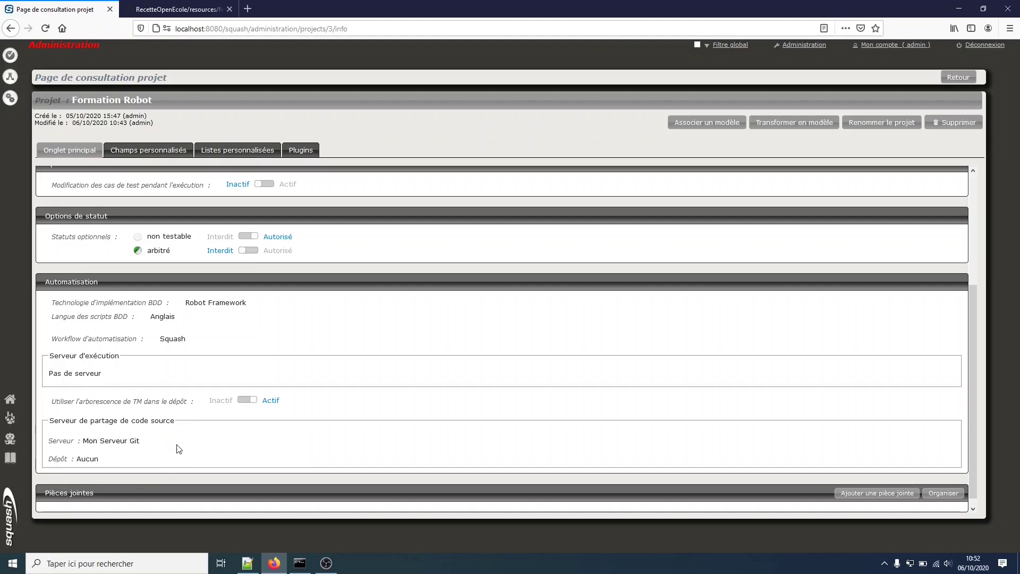
left_click(98, 458)
left_click(106, 459)
left_click(104, 484)
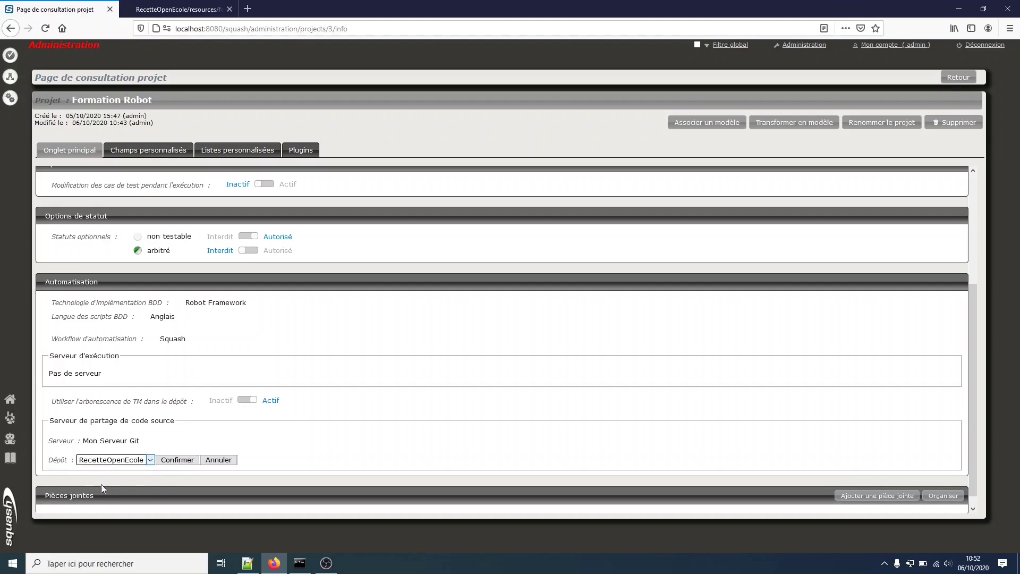
left_click(177, 459)
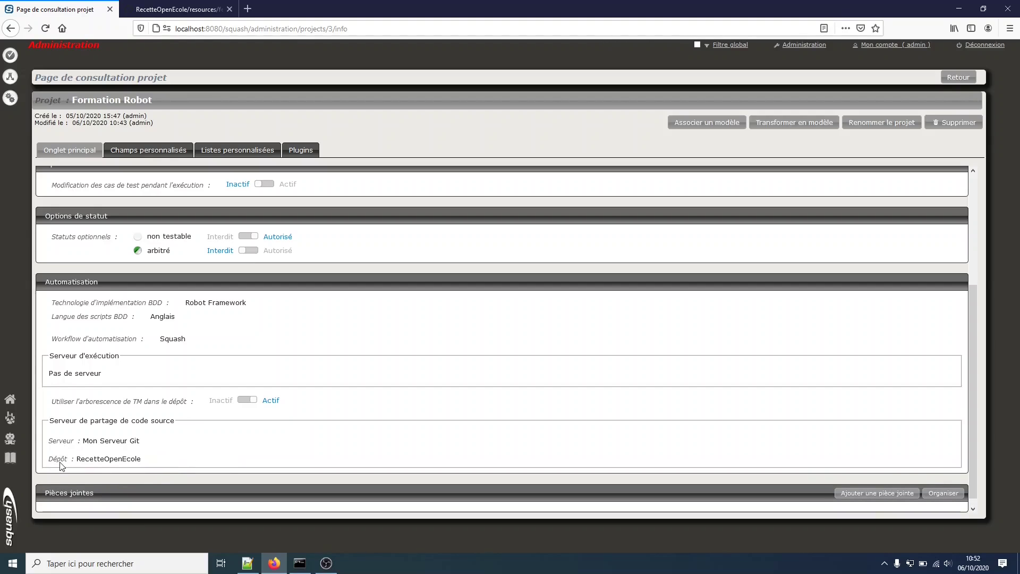
left_click(11, 78)
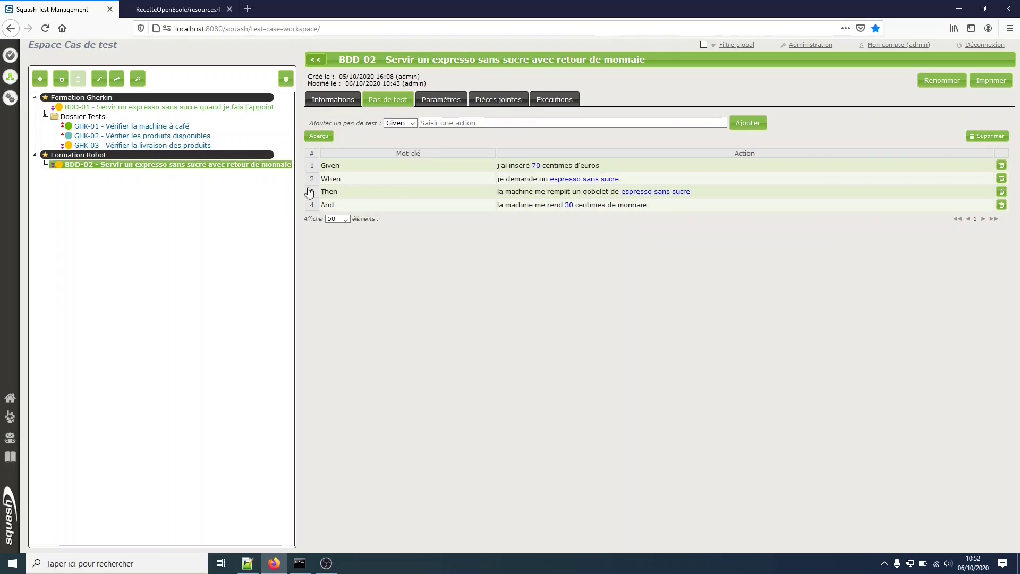
Mark BDD-02 eligible with automation priority 5 and transmit it for automation.
left_click(335, 101)
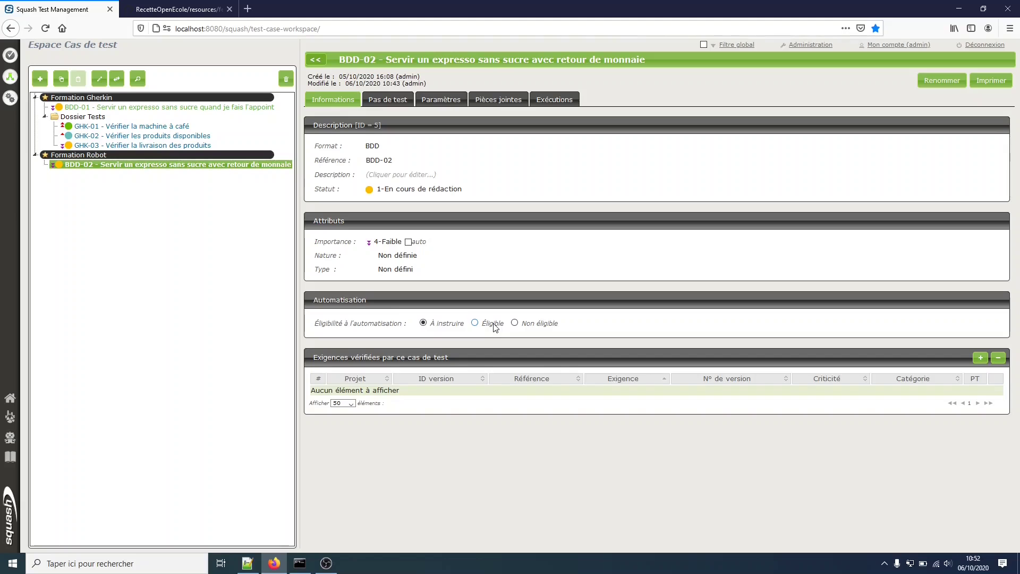
left_click(493, 324)
left_click(479, 337)
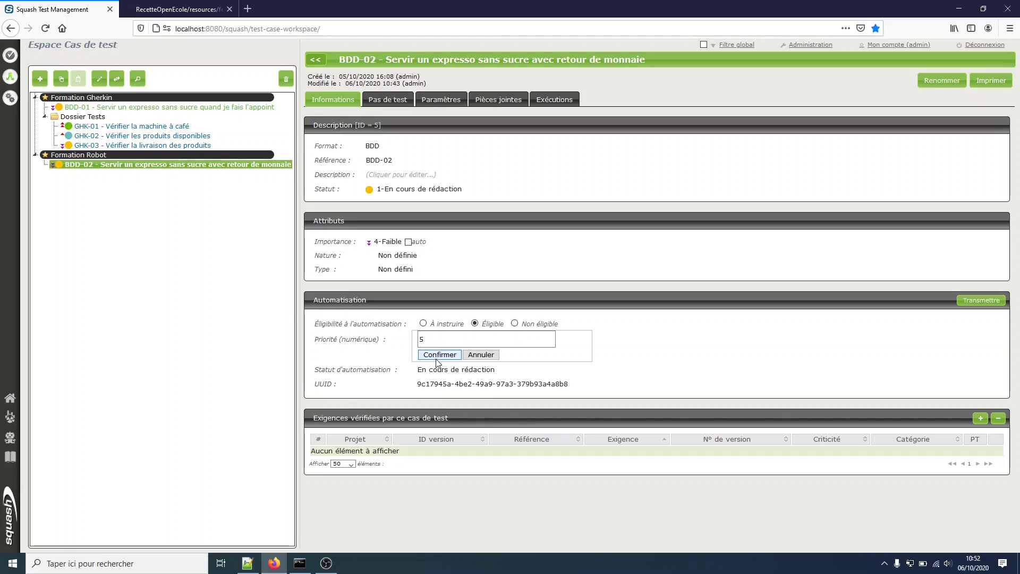
key("Return")
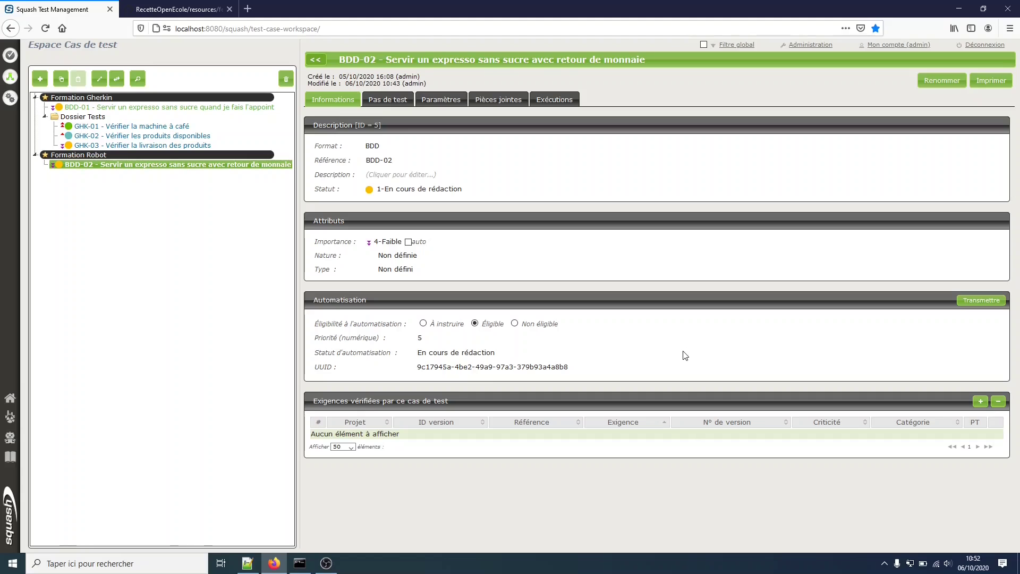
left_click(972, 309)
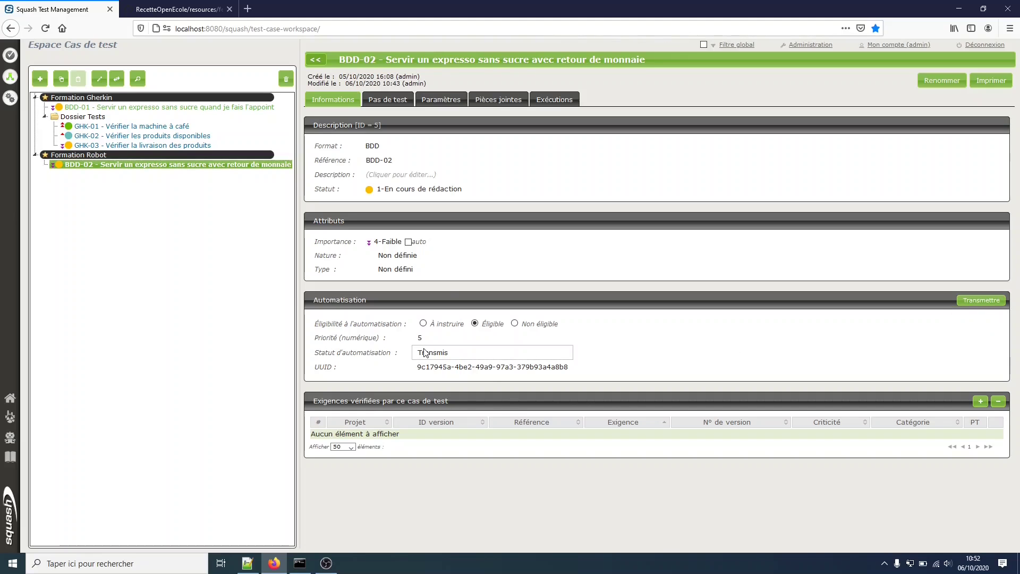
left_click(92, 117)
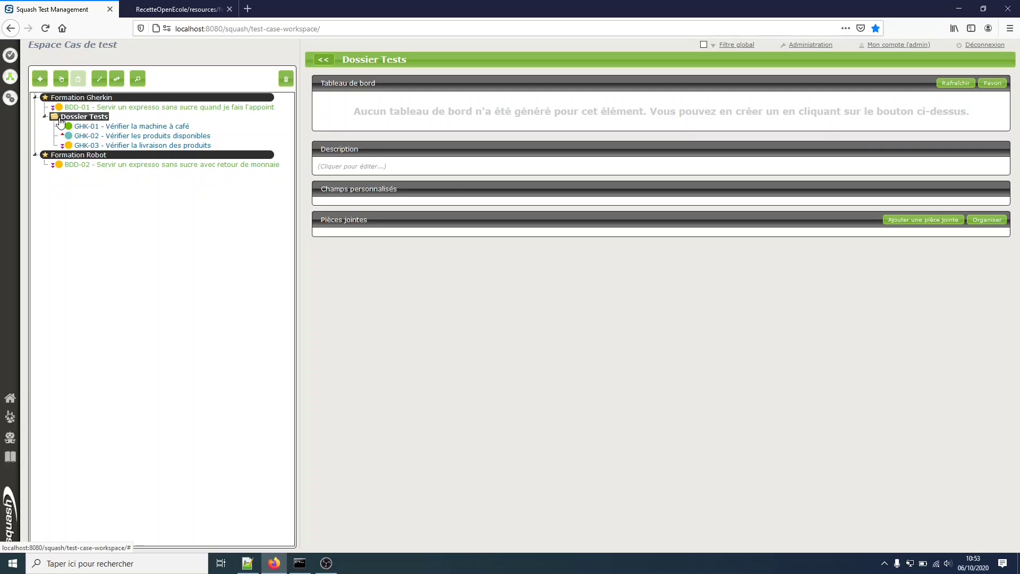
Show the Formation Gherkin dashboard and open the detailed list of its four test cases.
left_click(117, 83)
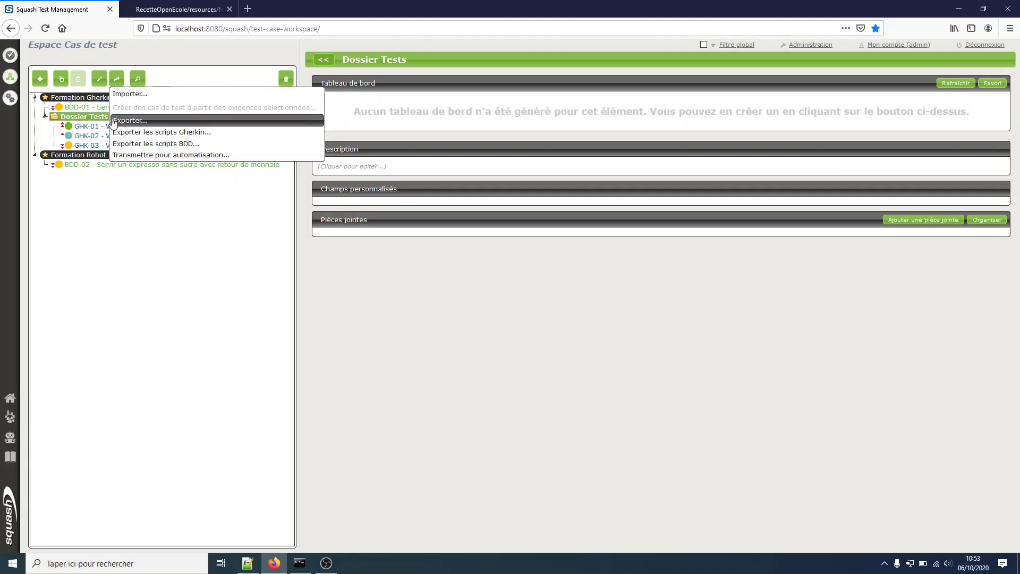
left_click(104, 102)
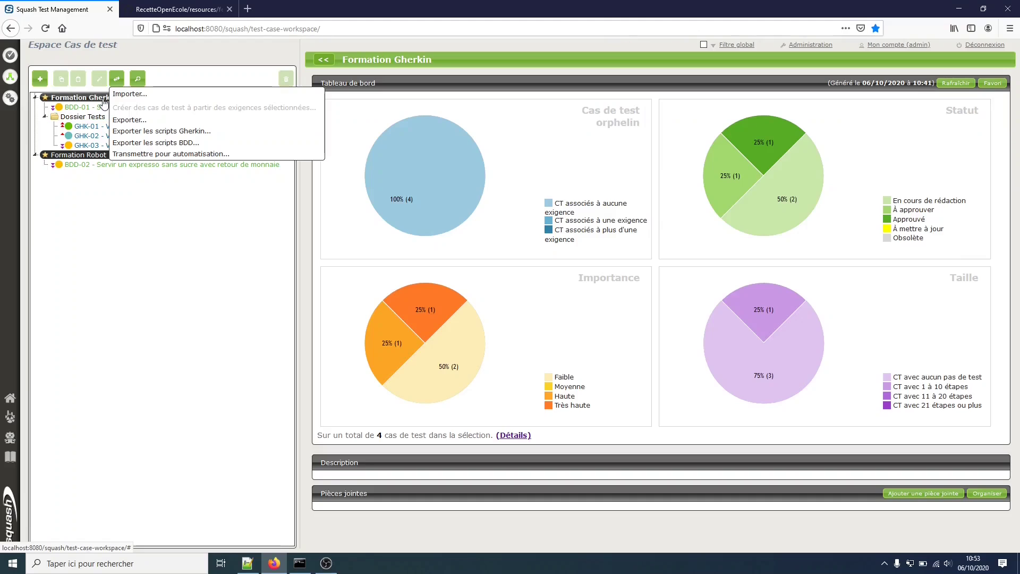
left_click(102, 102)
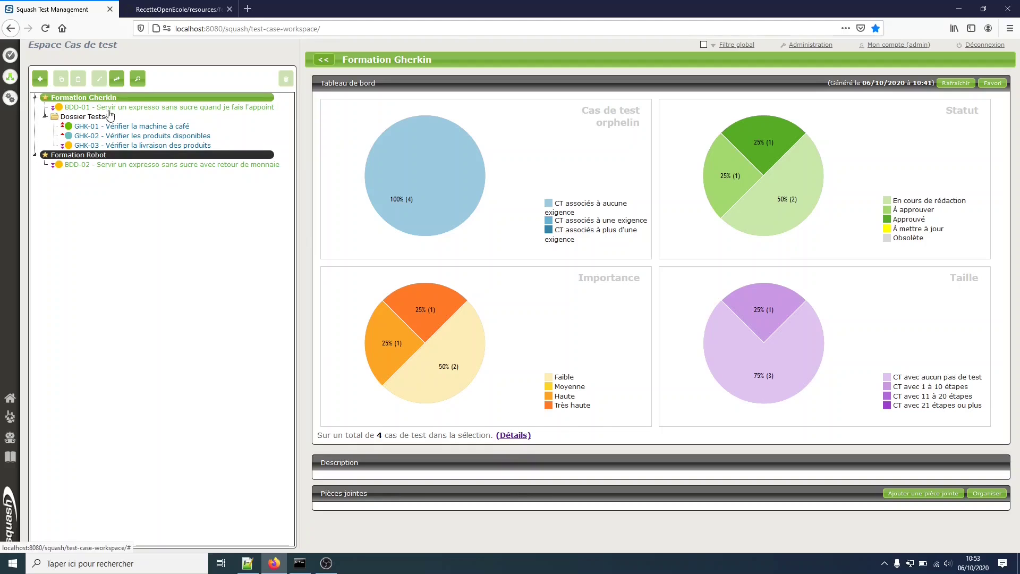
left_click(517, 436)
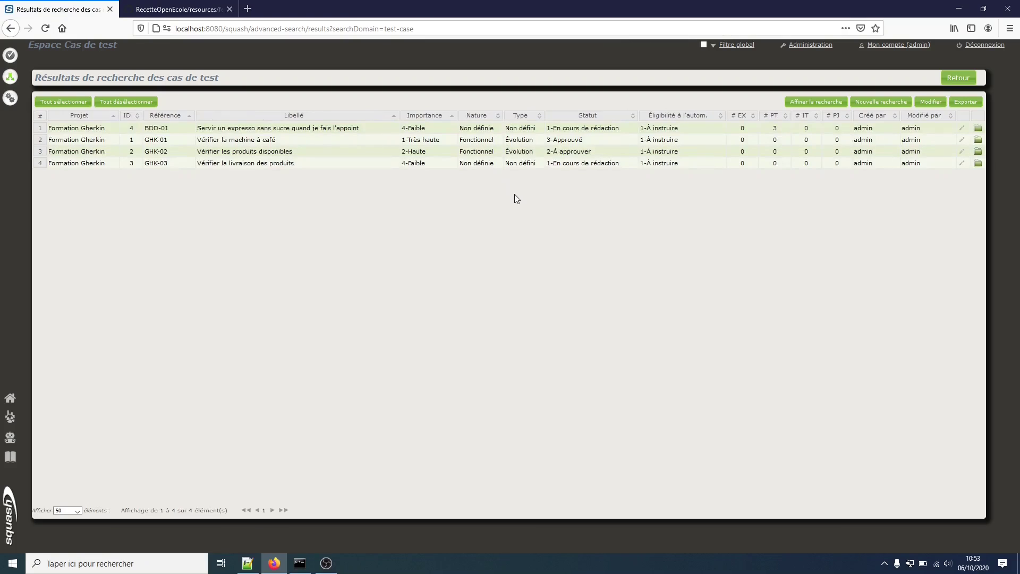
Bulk-edit all four Formation Gherkin test cases to set automation eligibility to 2-Éligible.
left_click(47, 103)
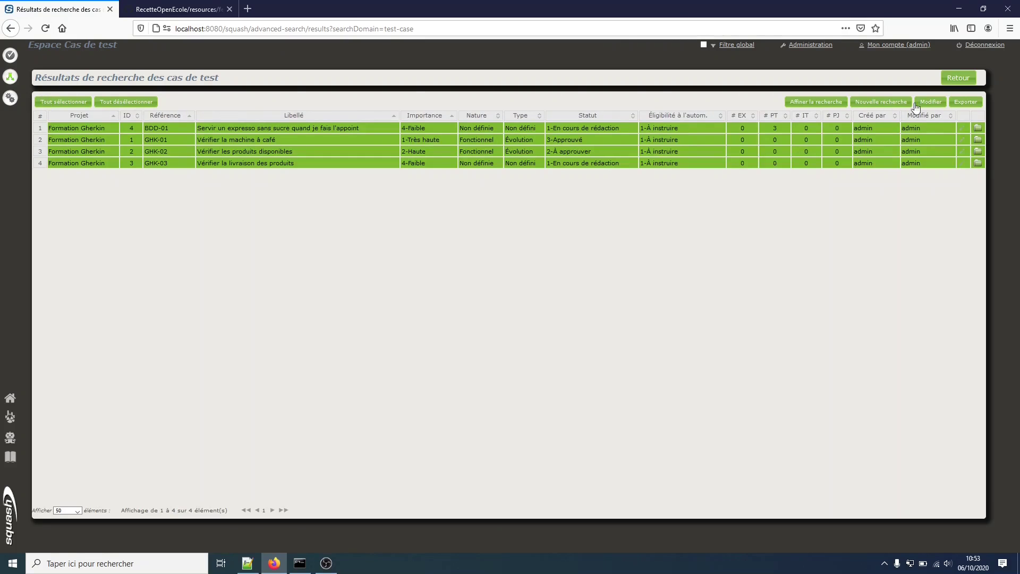
left_click(929, 102)
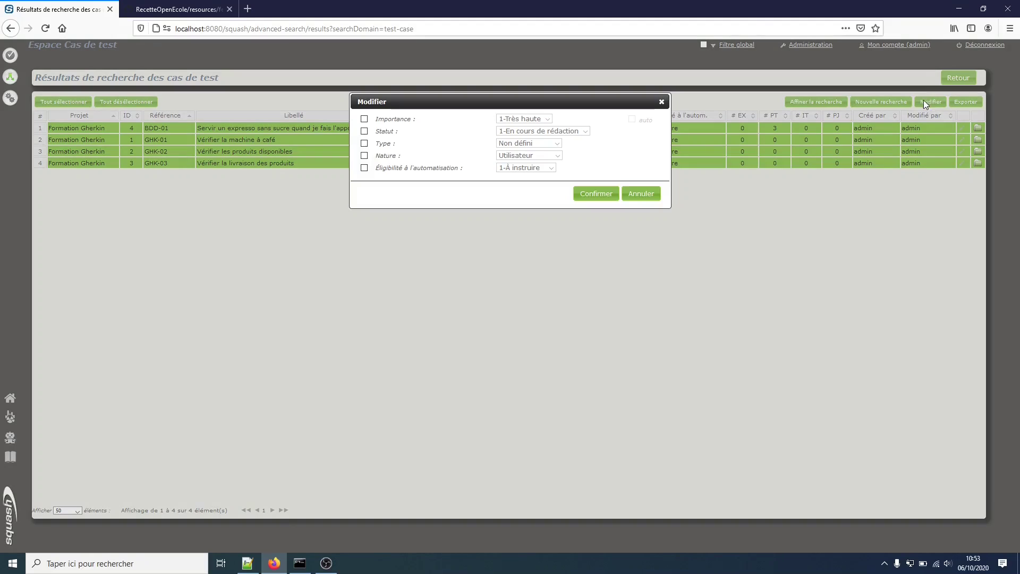
left_click(364, 169)
left_click(525, 168)
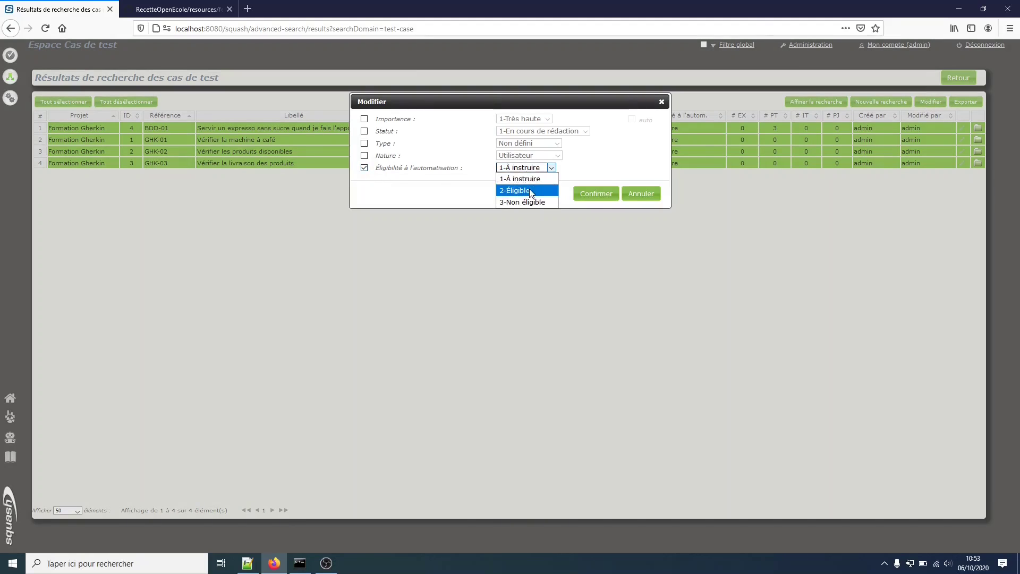
left_click(520, 191)
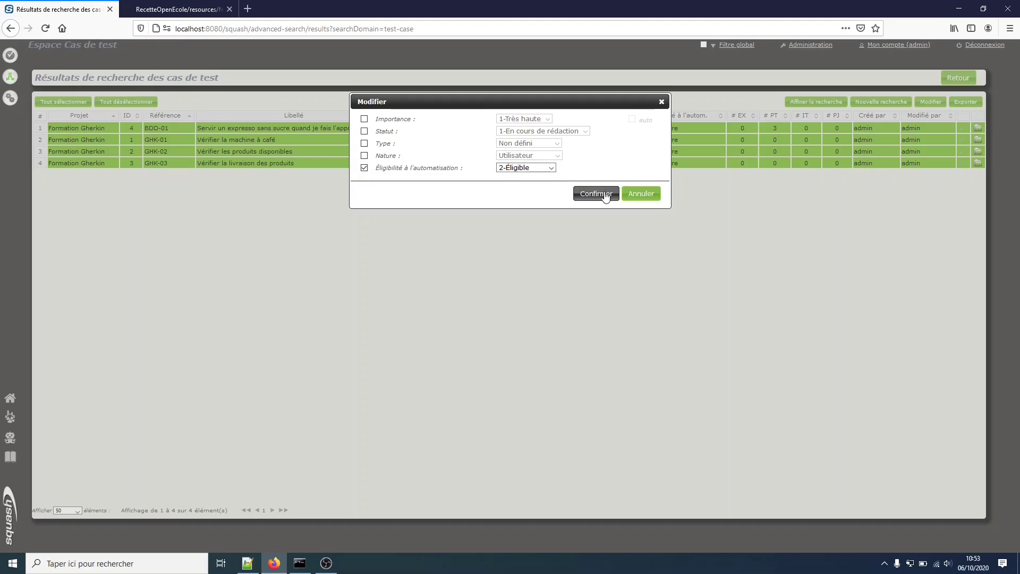
left_click(607, 195)
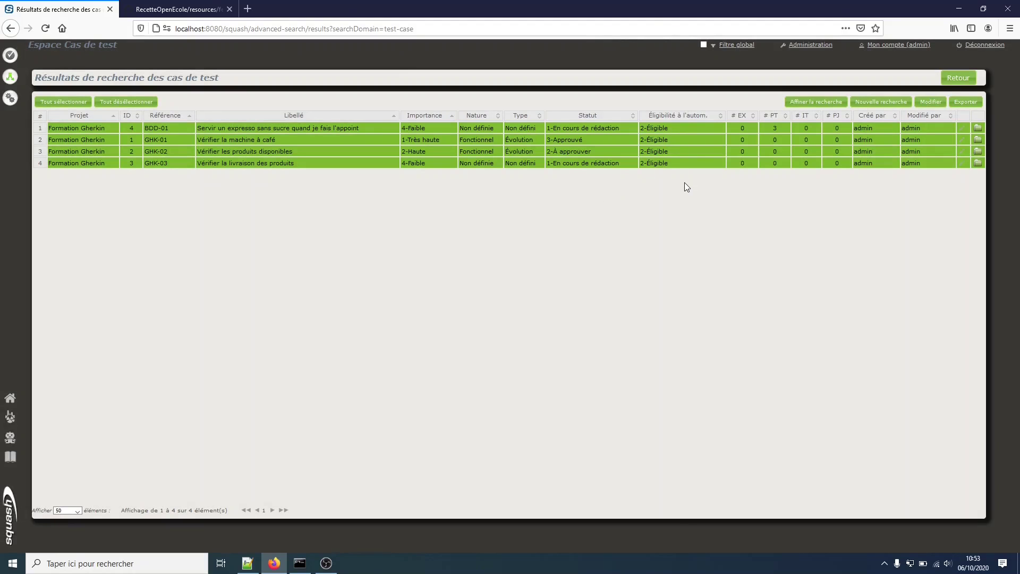
Transmit the Dossier Tests folder's three test cases for automation and dismiss the success message.
left_click(10, 76)
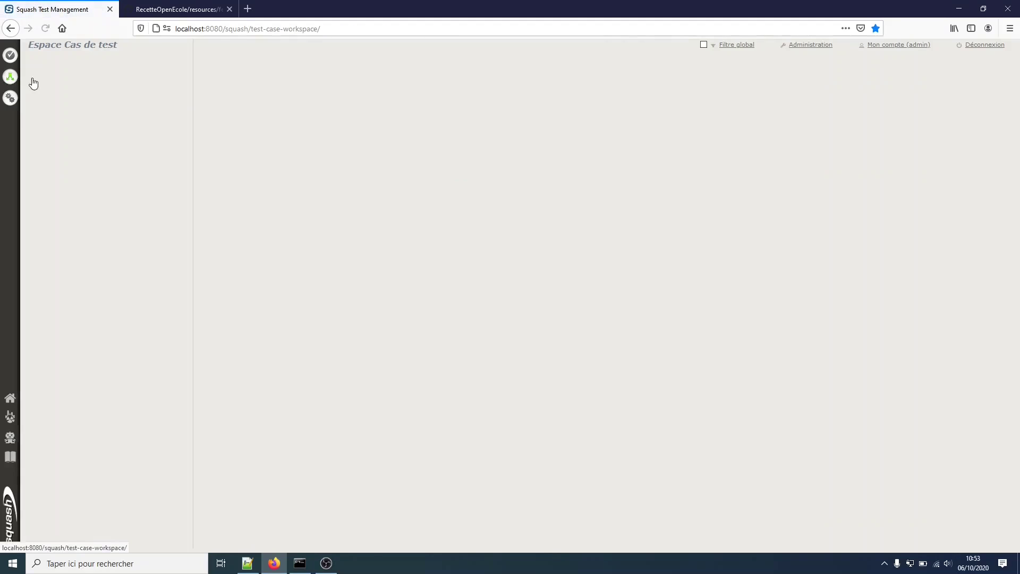
left_click(77, 118)
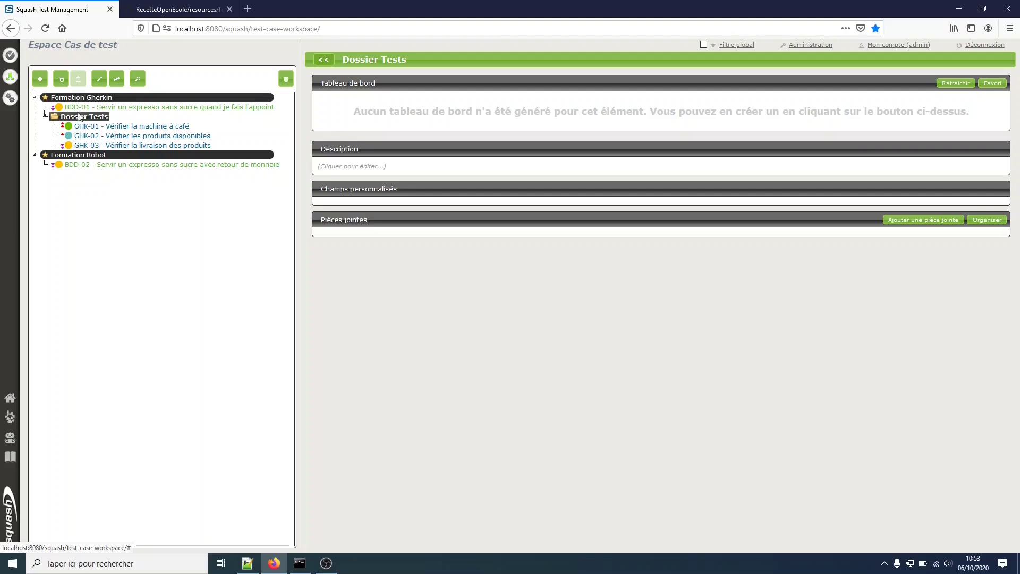
left_click(118, 81)
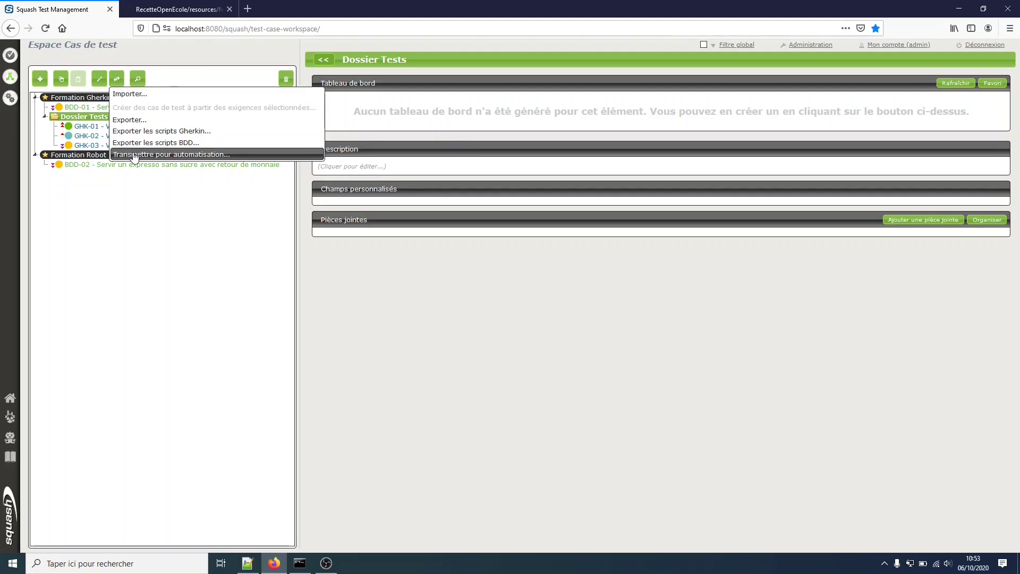
left_click(133, 154)
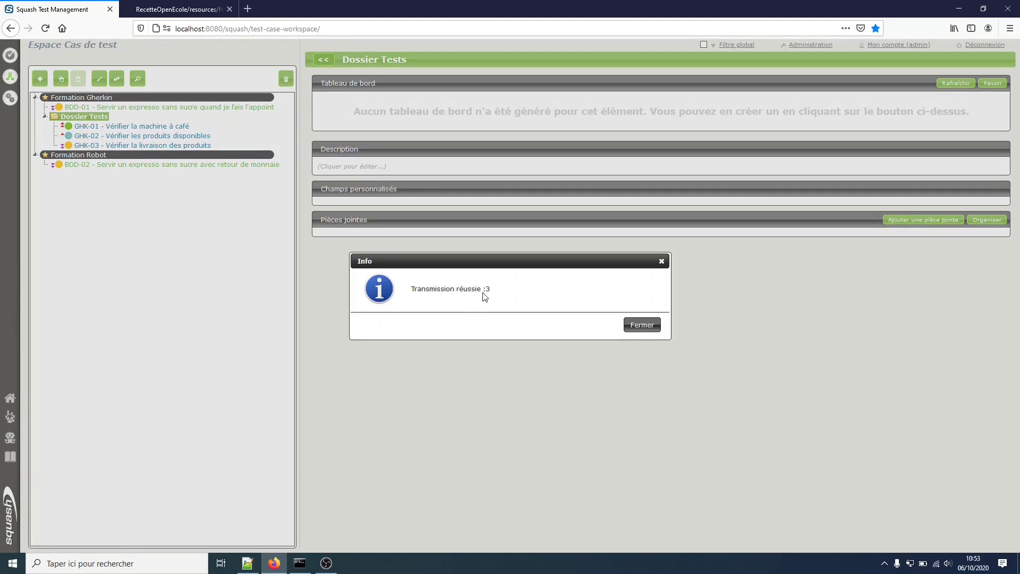
left_click(643, 327)
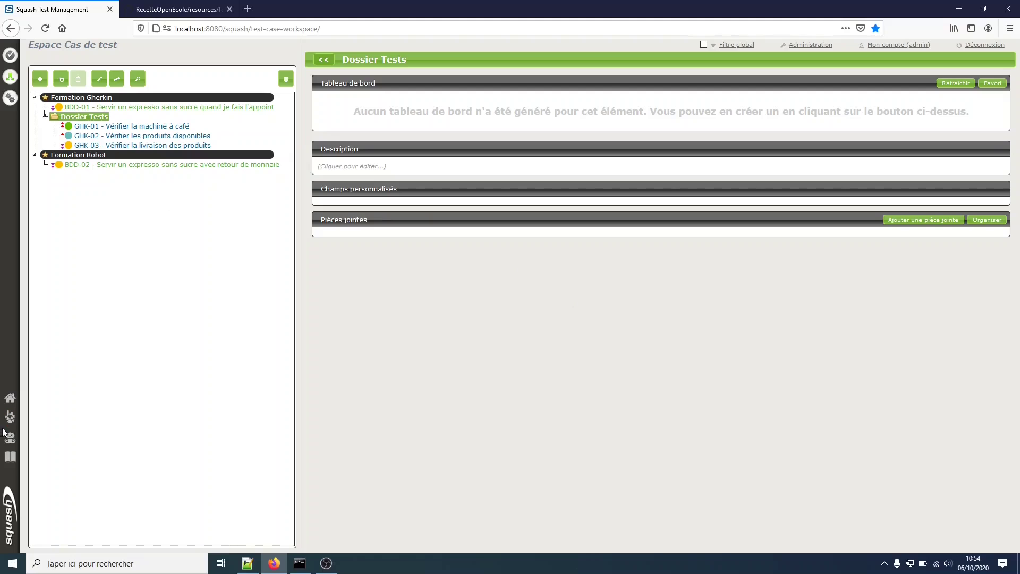
Transmit BDD-01 from the tester automation workspace's Vue globale, leaving all five test cases Transmis.
left_click(14, 441)
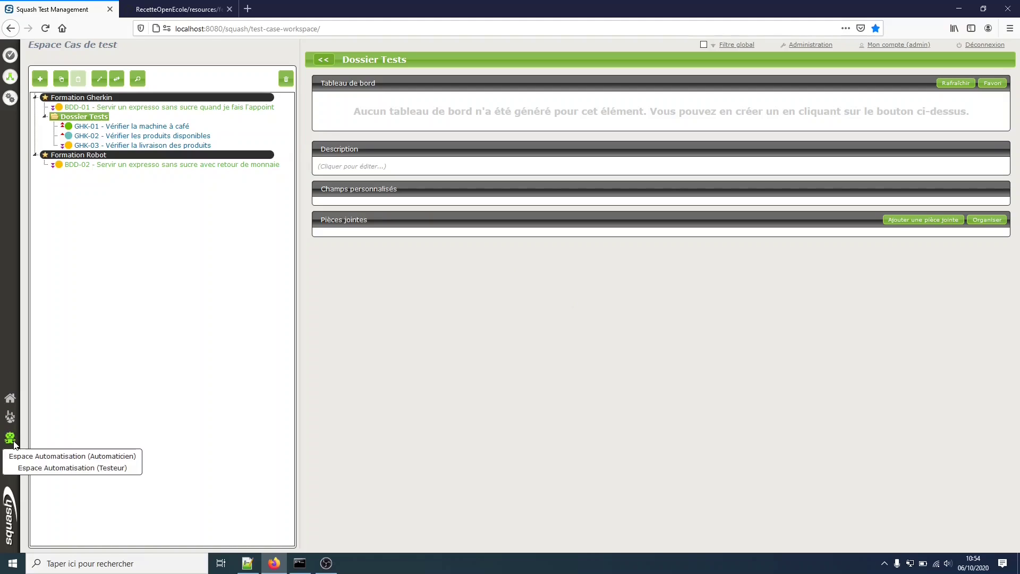
left_click(64, 470)
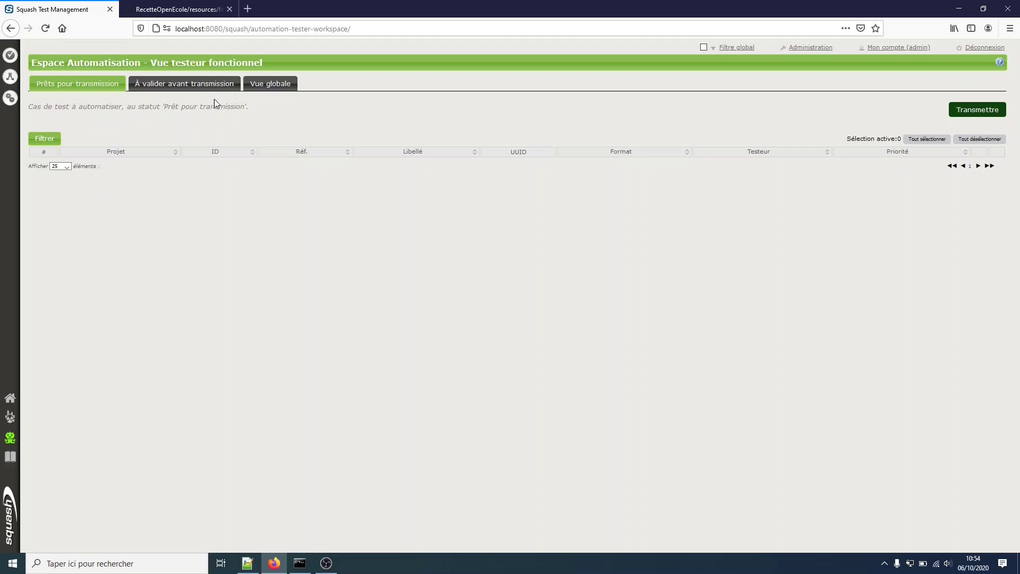
left_click(267, 88)
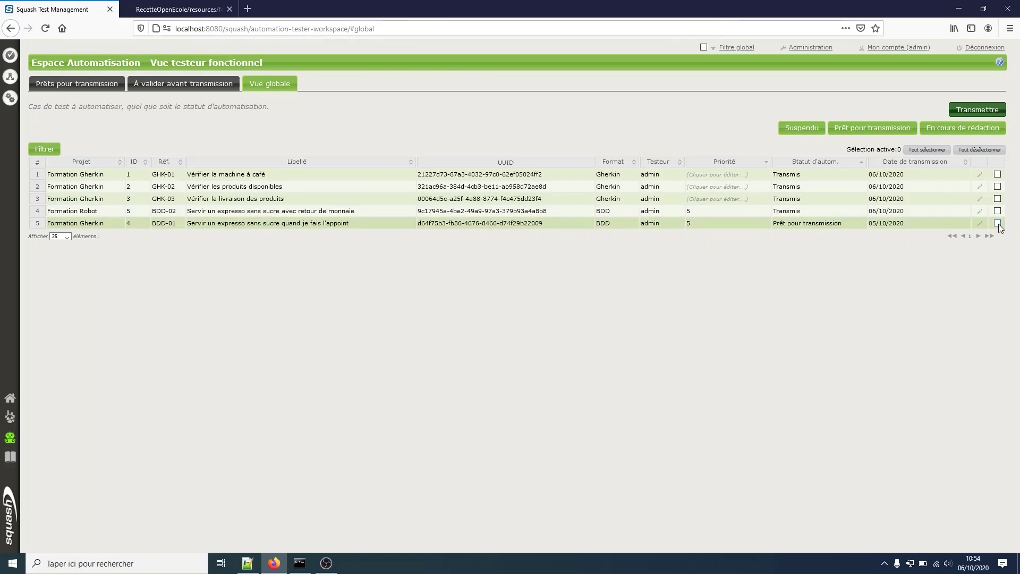
left_click(994, 110)
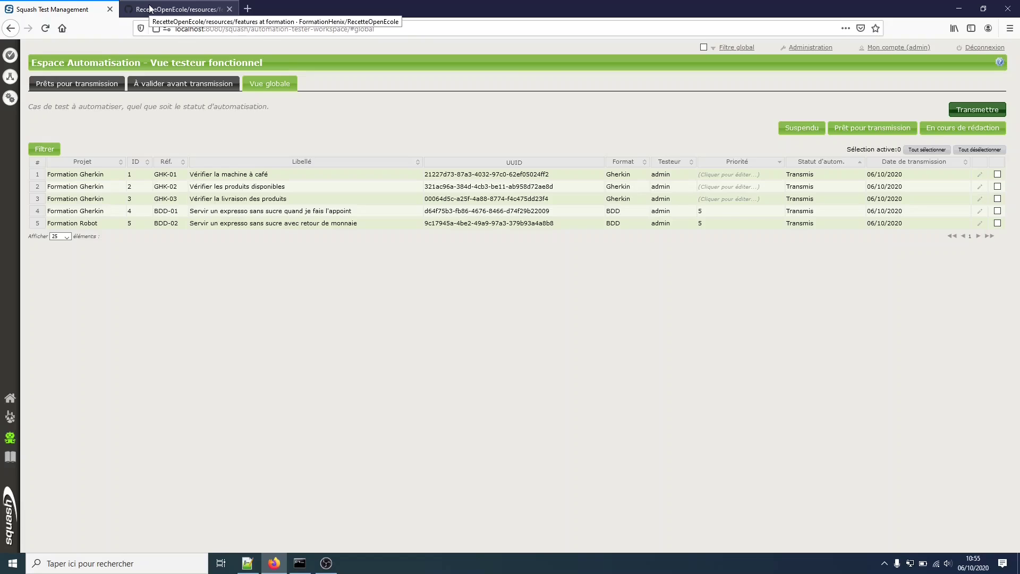
On GitHub, review the pushed 5_Servir_un_expresso_sans_sucre_avec_retour_de_monnaie.robot file, then return to features.
left_click(150, 8)
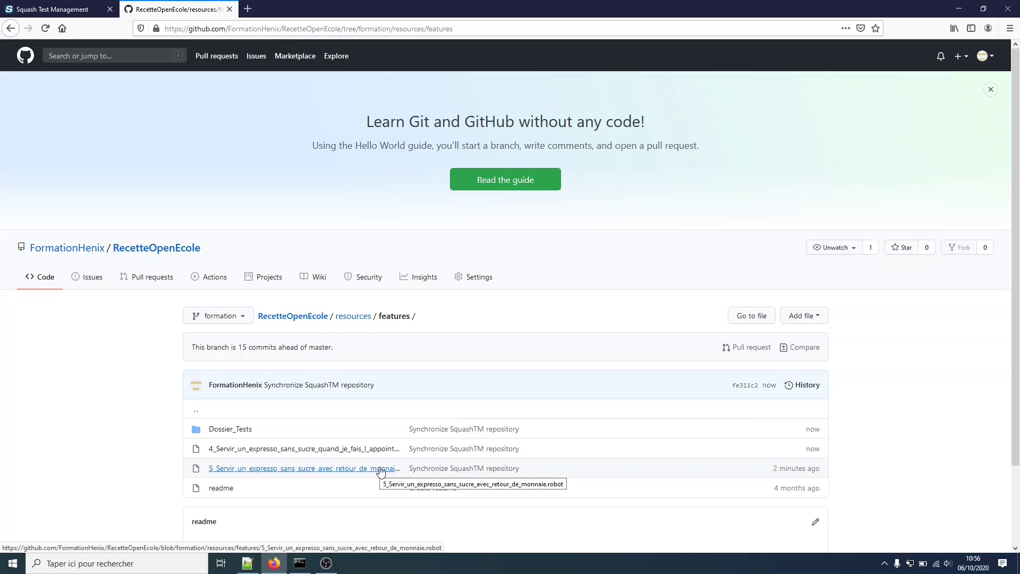
left_click(380, 468)
scroll(381, 471, "down", 2)
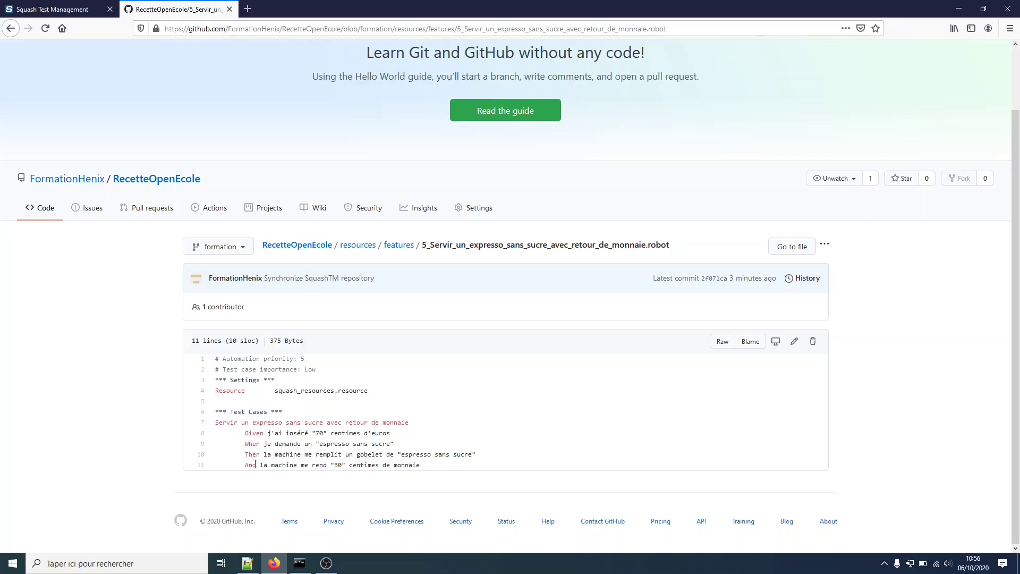
left_click(404, 245)
Review 4_Servir_un_expresso_sans_sucre_quand_je_fais_l_appoint.feature, then open the Dossier_Tests folder.
left_click(250, 448)
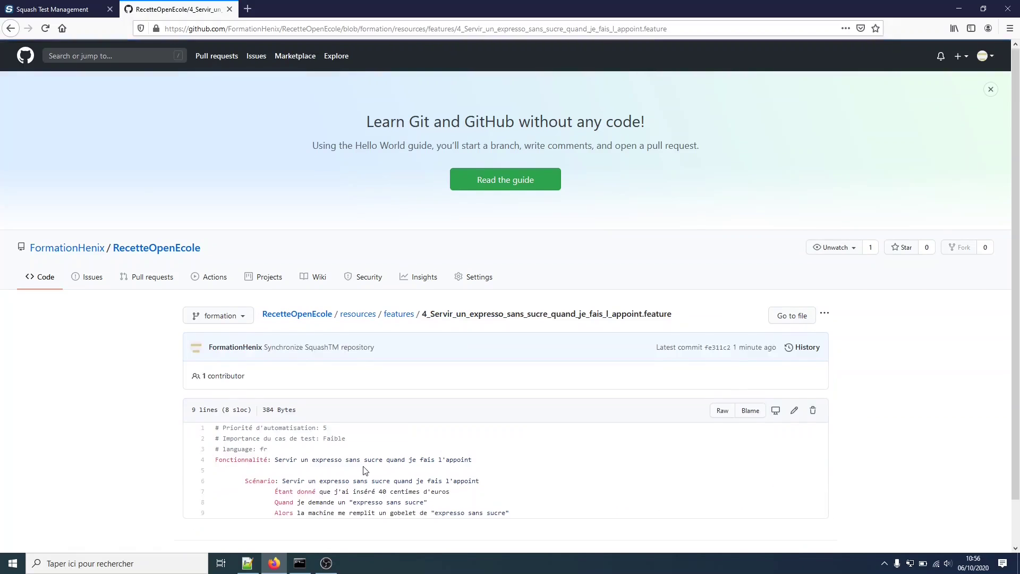
scroll(363, 470, "down", 2)
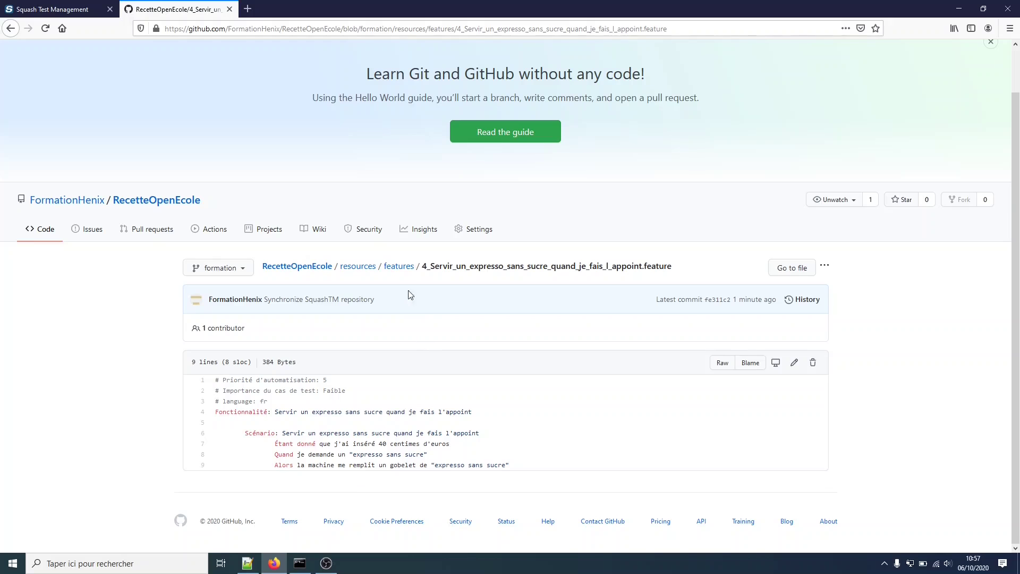
left_click(403, 272)
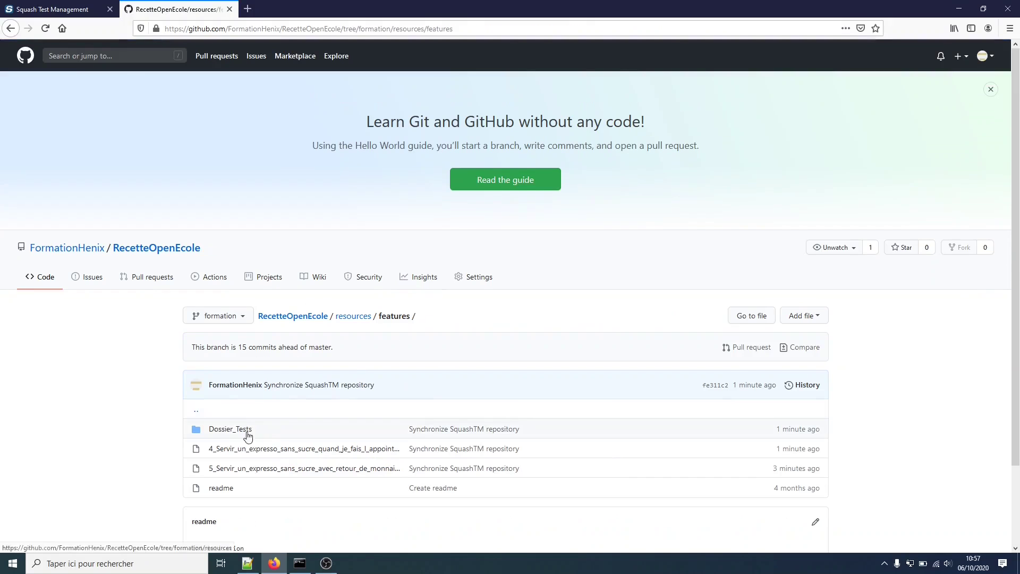
left_click(224, 432)
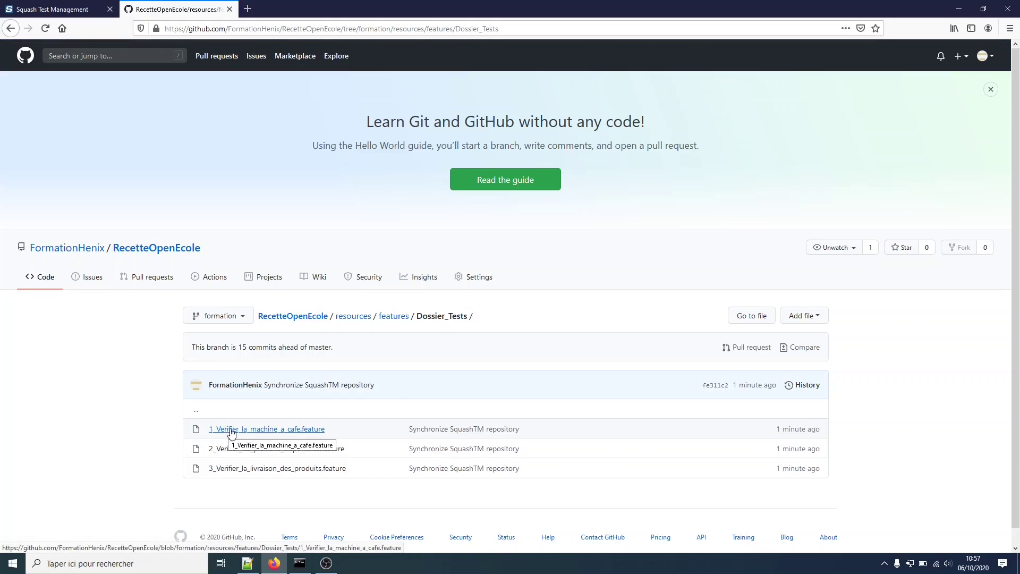